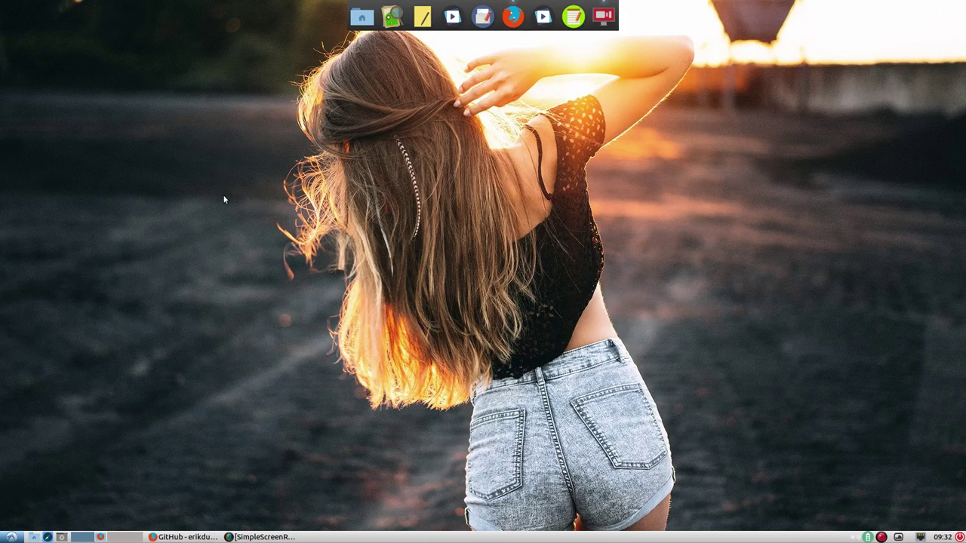
click(10, 538)
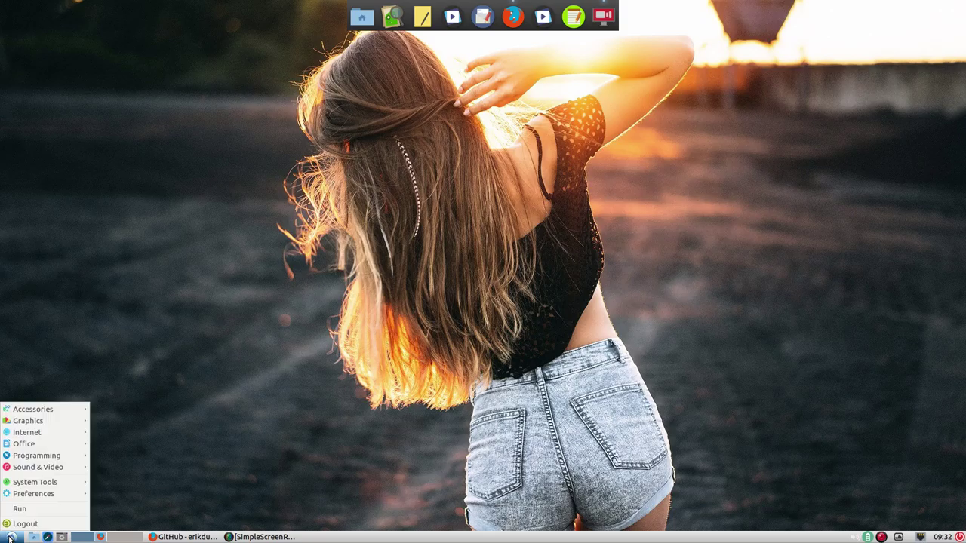
click(392, 318)
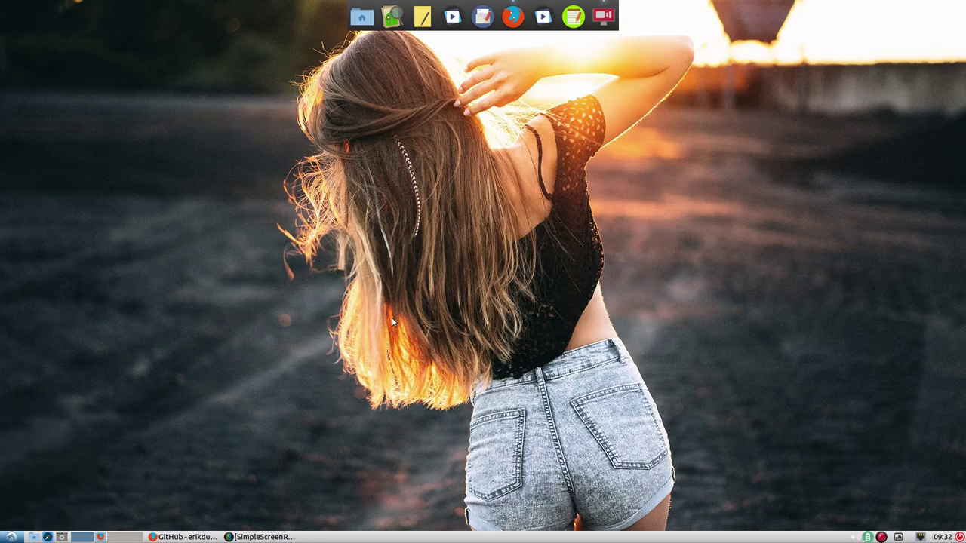
Open a terminal and try to run screenfetch to show the system information
key(ctrl+alt+t)
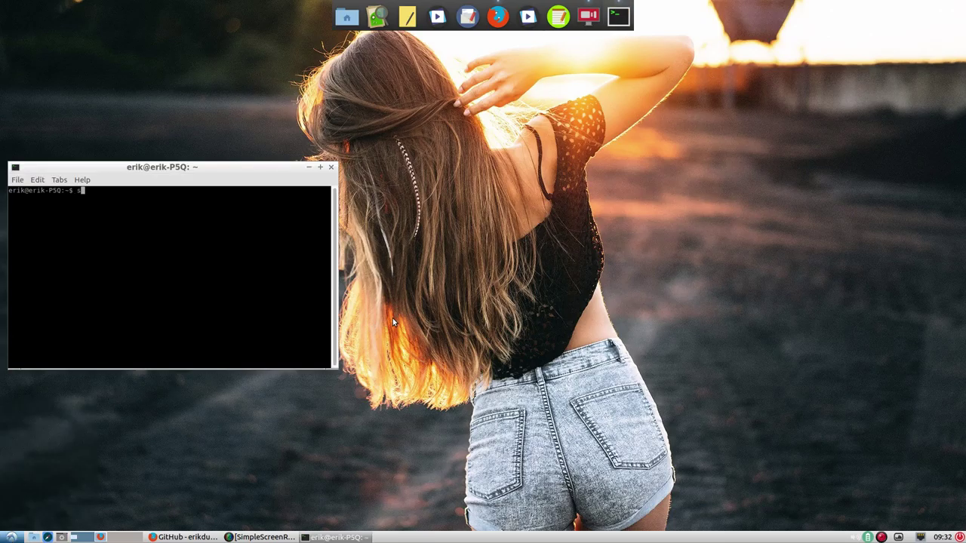
text(screenfetch)
key(Return)
Install screenfetch with "sudo apt install screenfetch", entering the sudo password
text(sudo )
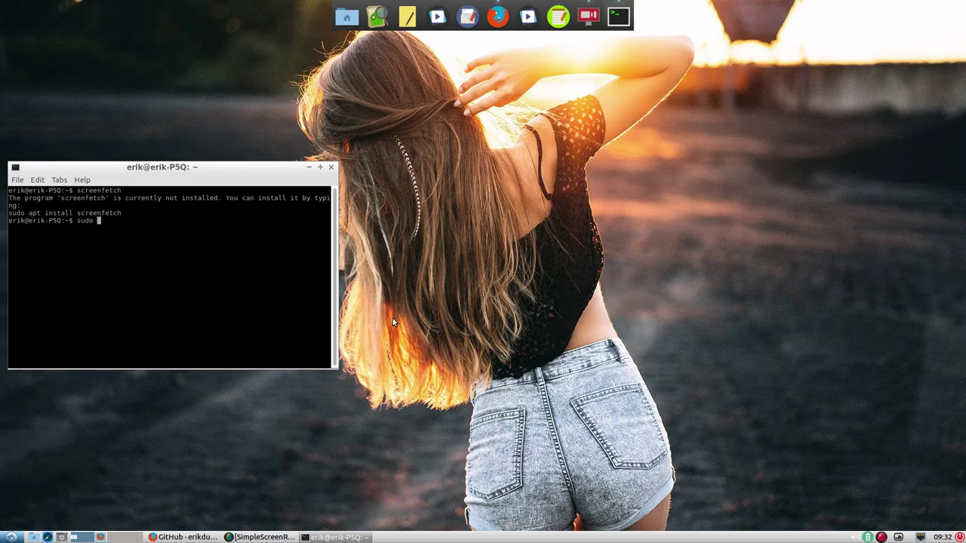
text(apt install screenfetch)
key(Return)
key(Return)
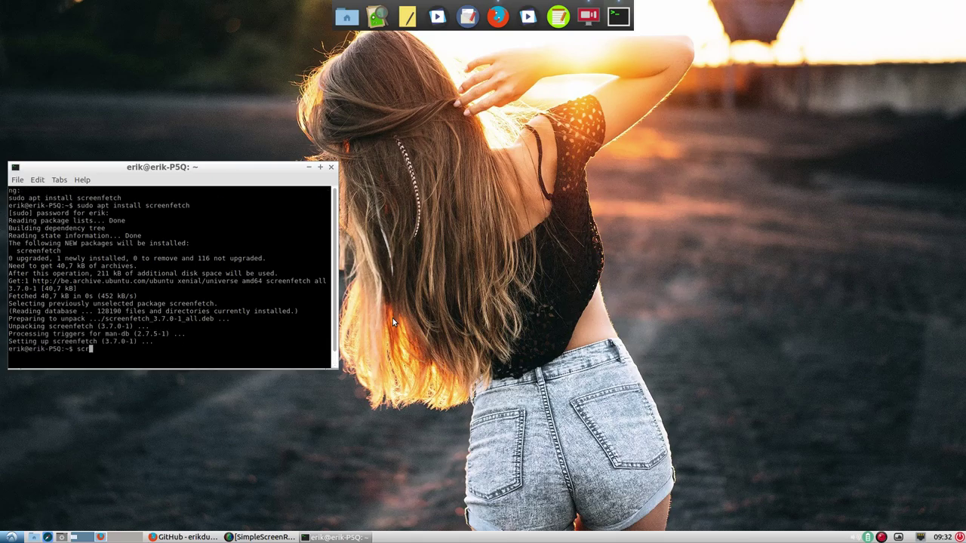
Run screenfetch to examine the kernel and desktop environment entries, and close the terminal
text(eenfetch)
drag(186, 168, 503, 84)
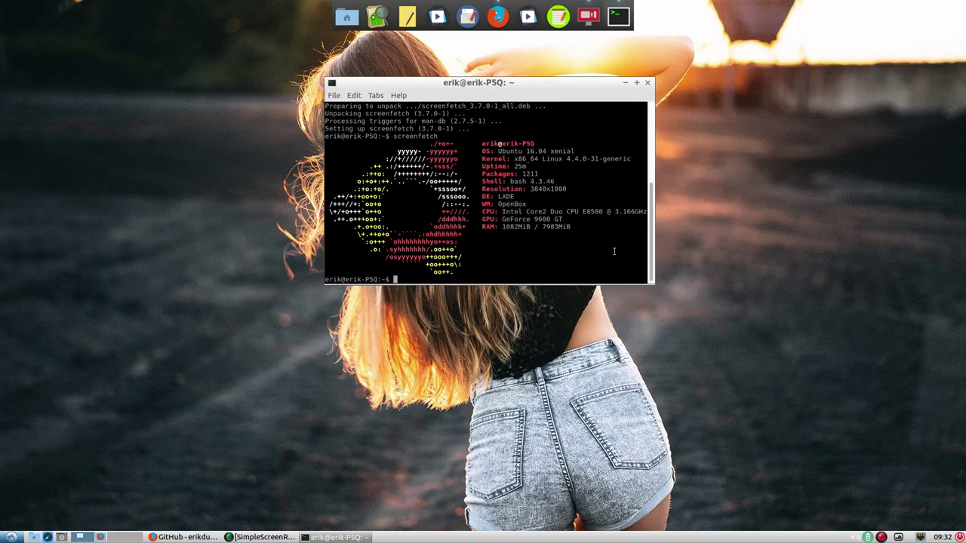
drag(566, 159, 596, 159)
drag(498, 204, 521, 197)
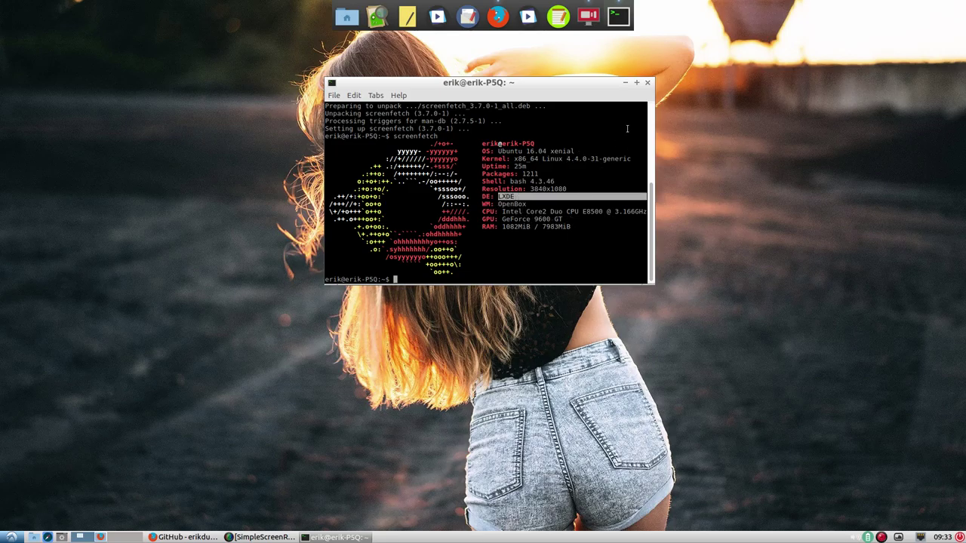
click(647, 84)
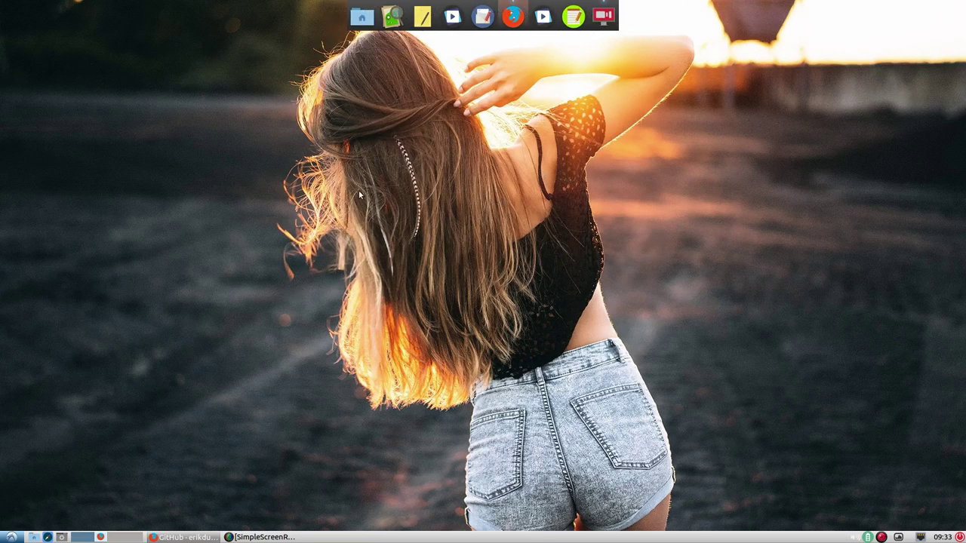
Run "sudo apt install plank" in a new terminal with the sudo password, and move the window below the dock
key(ctrl+alt+t)
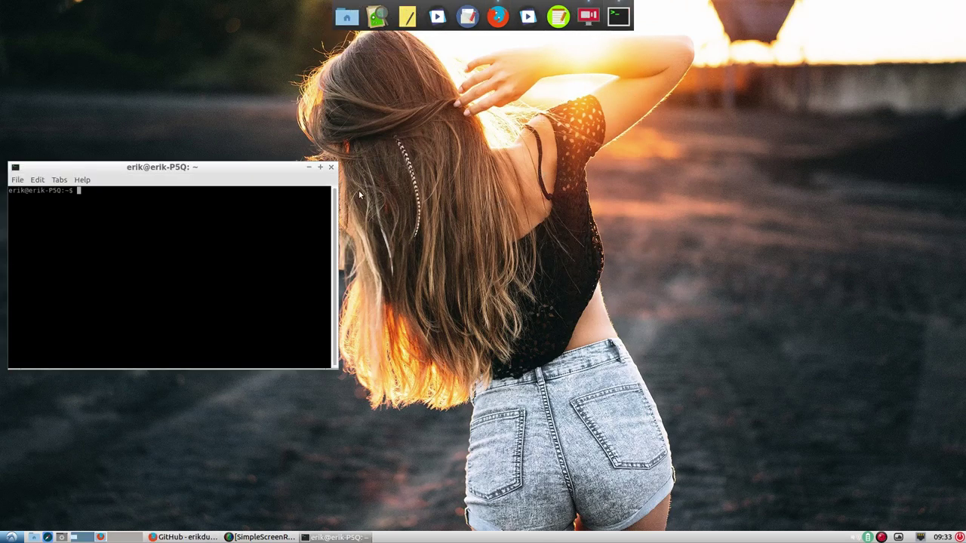
text(sudo apt install plank)
key(Return)
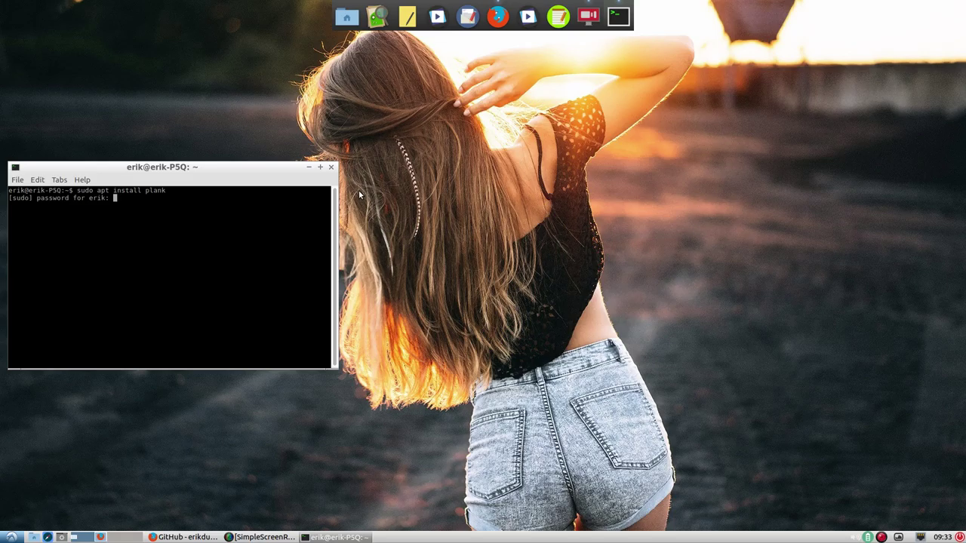
key(Return)
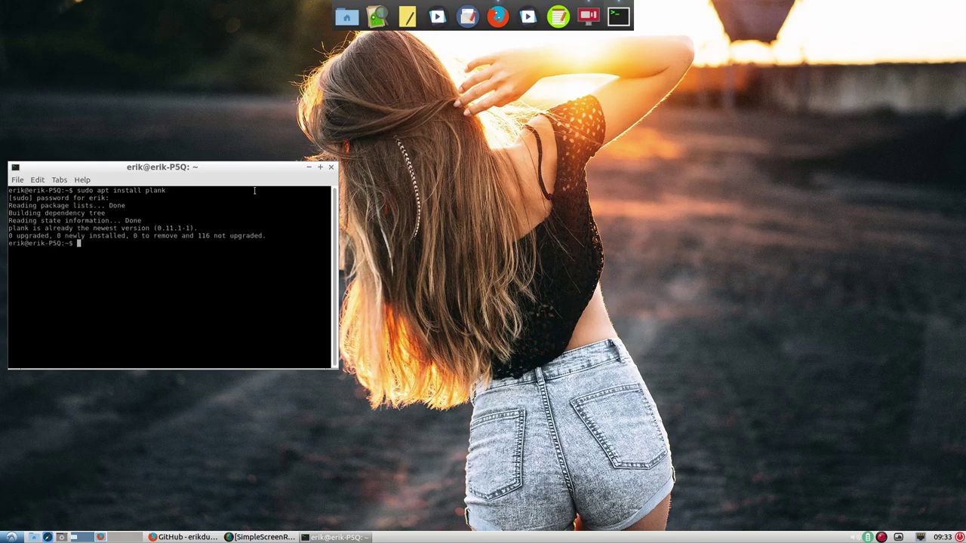
drag(194, 173, 486, 110)
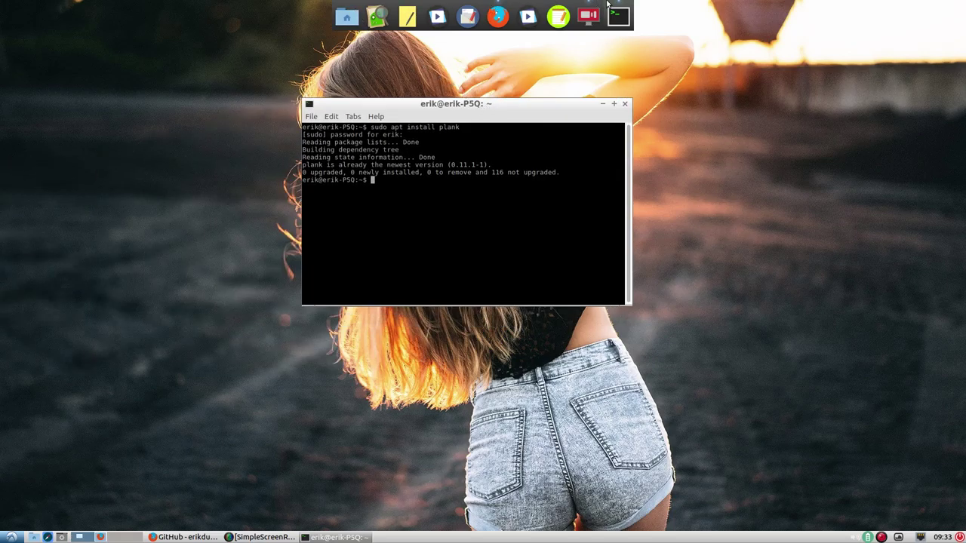
Look at the position choices in the Plank dock's preferences, and close both the preferences and the terminal
right_click(356, 19)
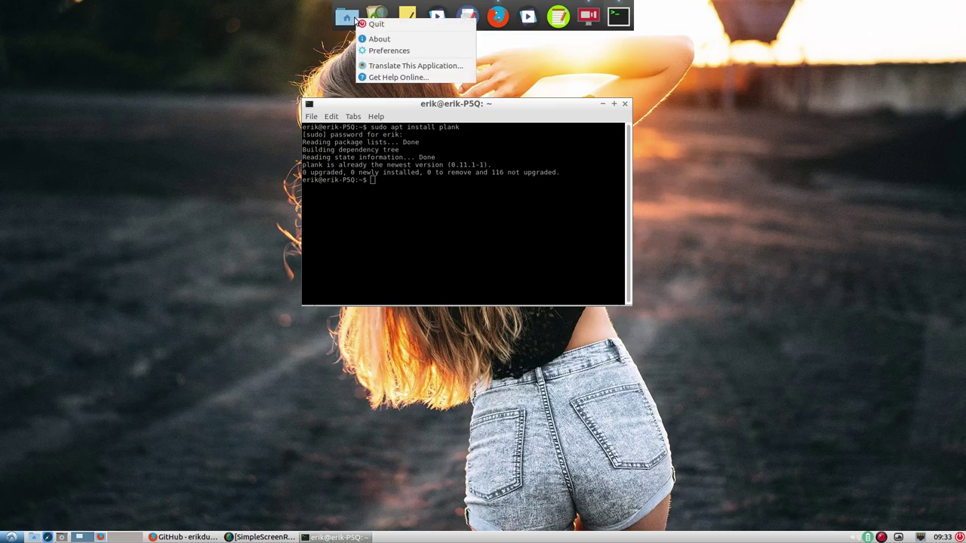
click(391, 51)
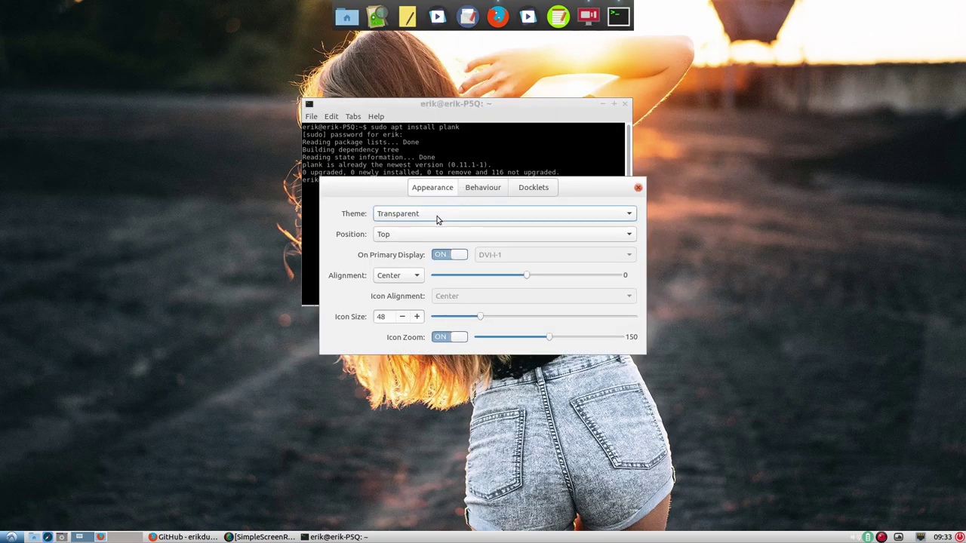
click(416, 237)
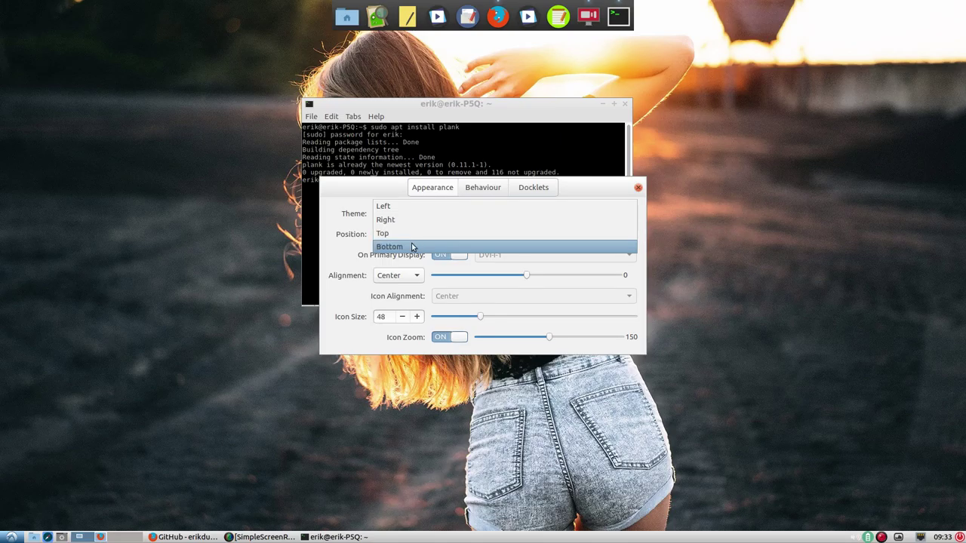
click(639, 188)
click(639, 188)
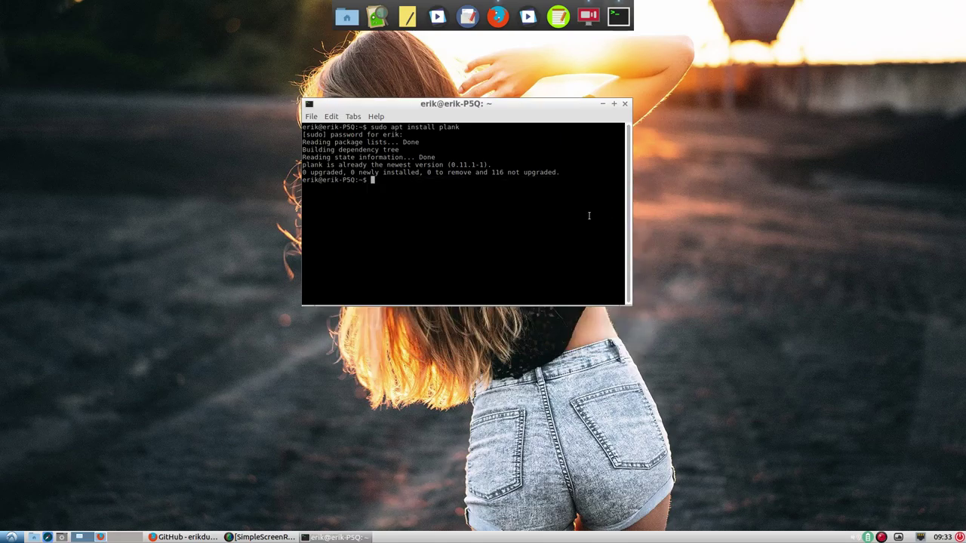
click(625, 103)
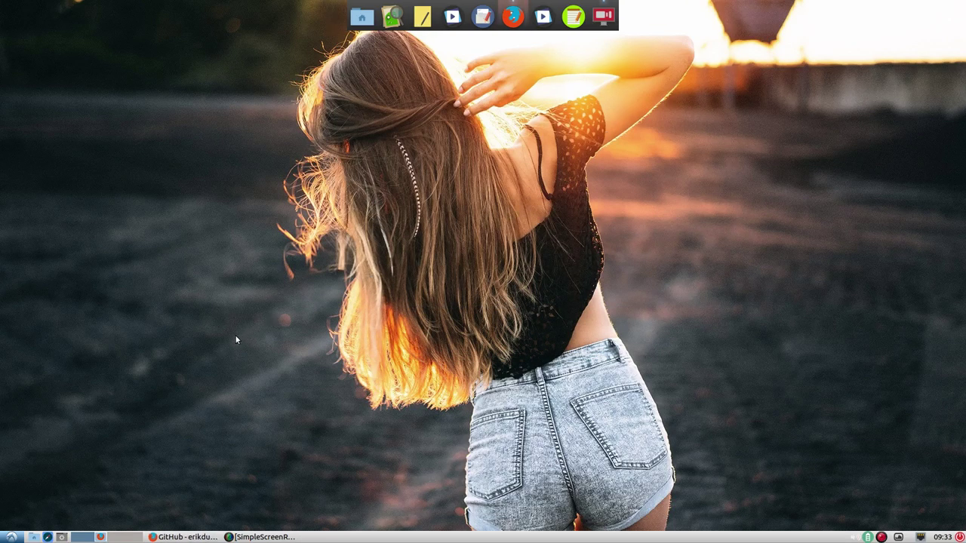
Open Customize Look and Feel and apply the Surfn Arc icon theme
click(4, 535)
mouse_move(30, 494)
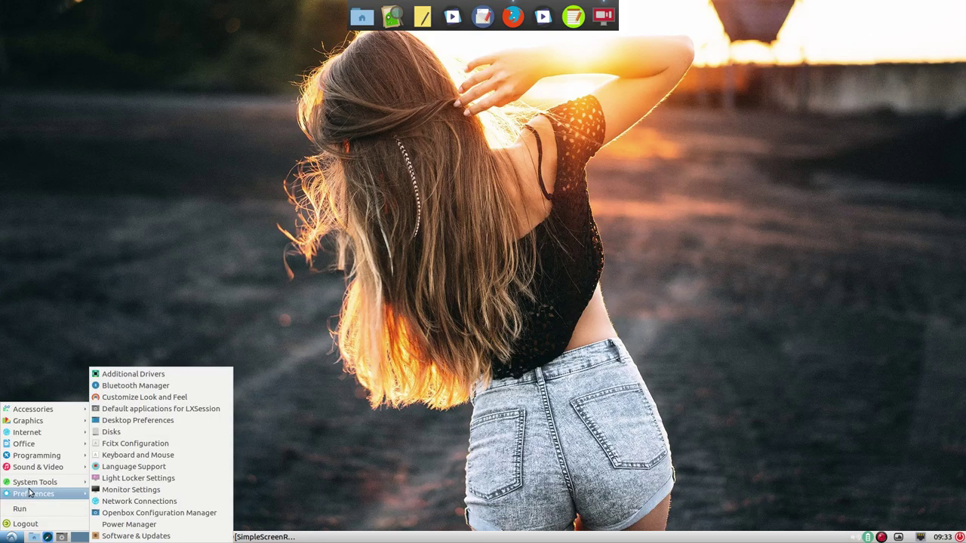
click(163, 398)
drag(189, 157, 528, 127)
click(457, 143)
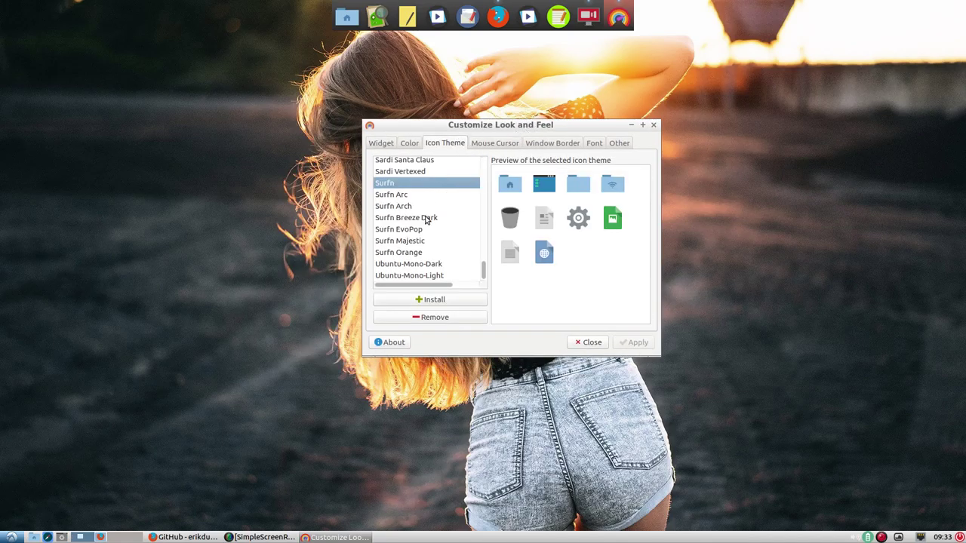
click(400, 195)
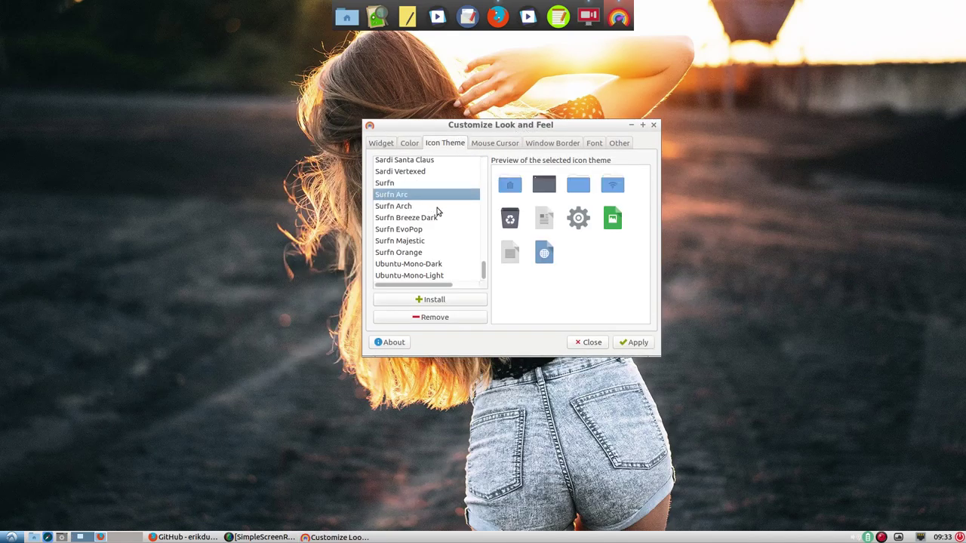
click(632, 344)
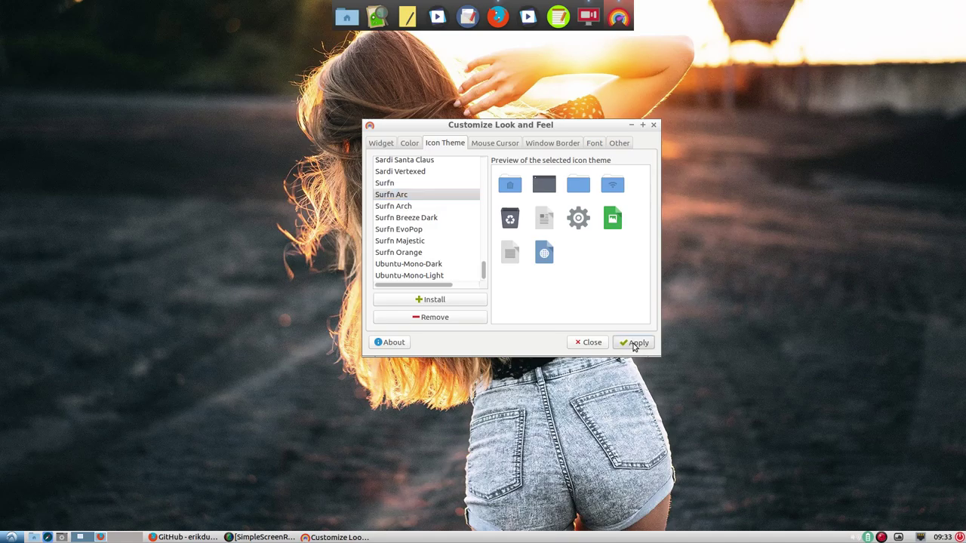
Open the home folder in a non-maximized file manager window and arrange the Customize Look and Feel window beside it
click(34, 538)
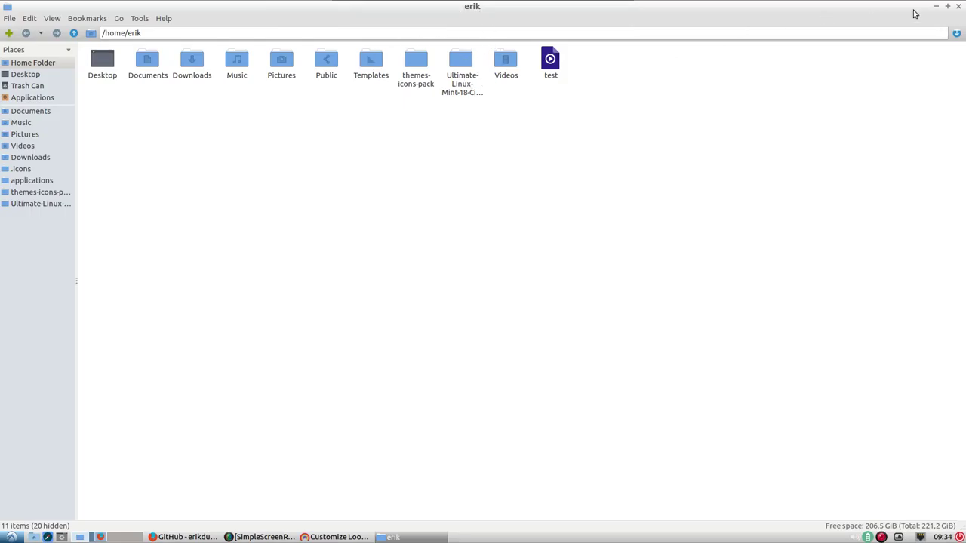
click(947, 7)
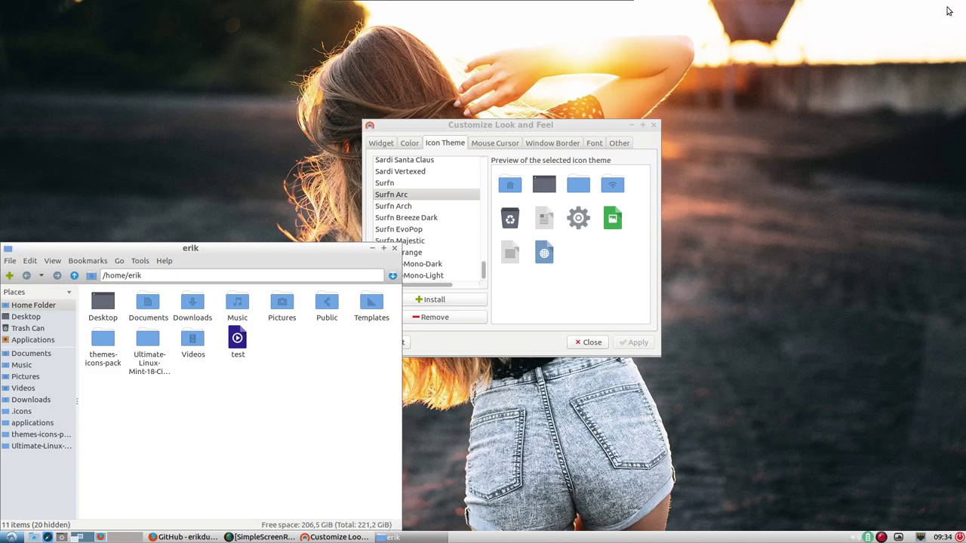
drag(497, 130, 625, 117)
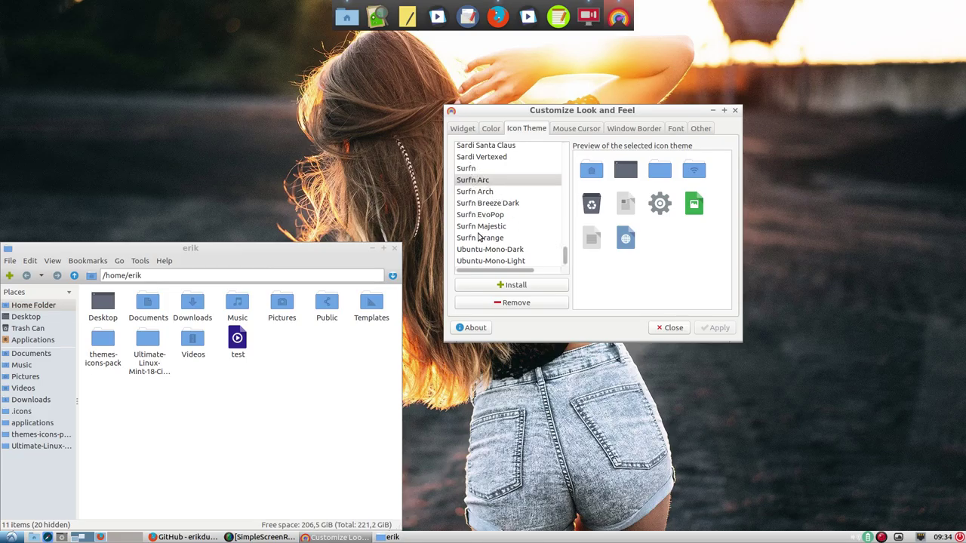
Apply the first orange Sardi Mono Numix Colora icon theme in the list
scroll(482, 198, up, 3)
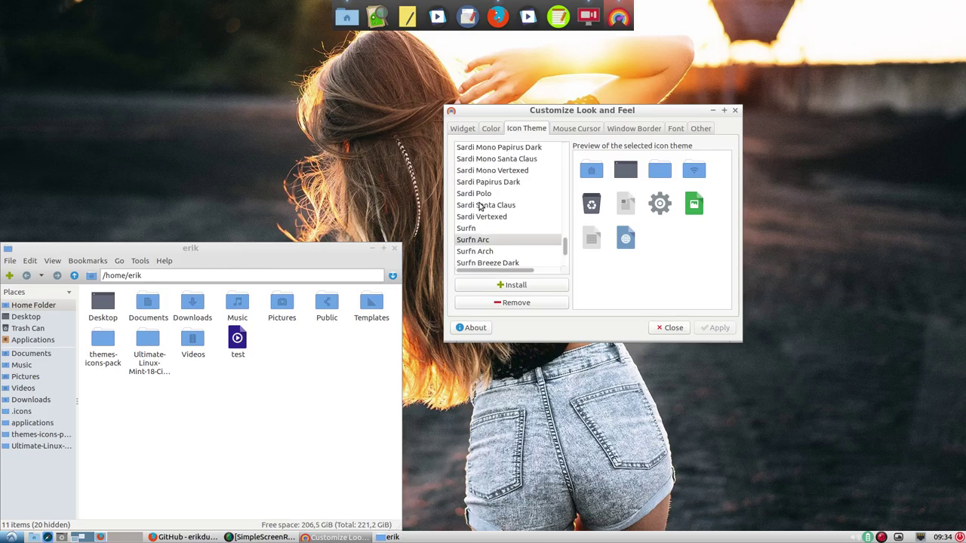
scroll(480, 206, up, 5)
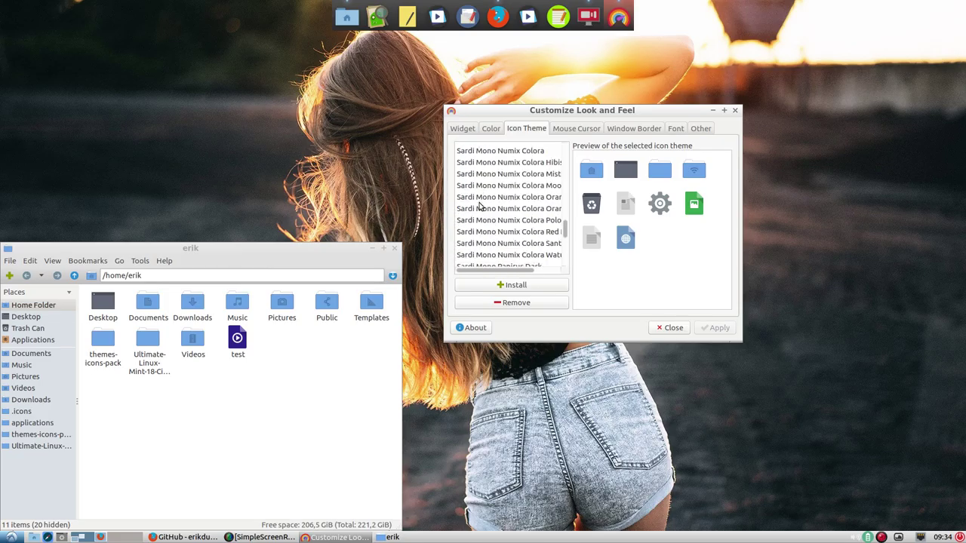
click(498, 197)
click(719, 327)
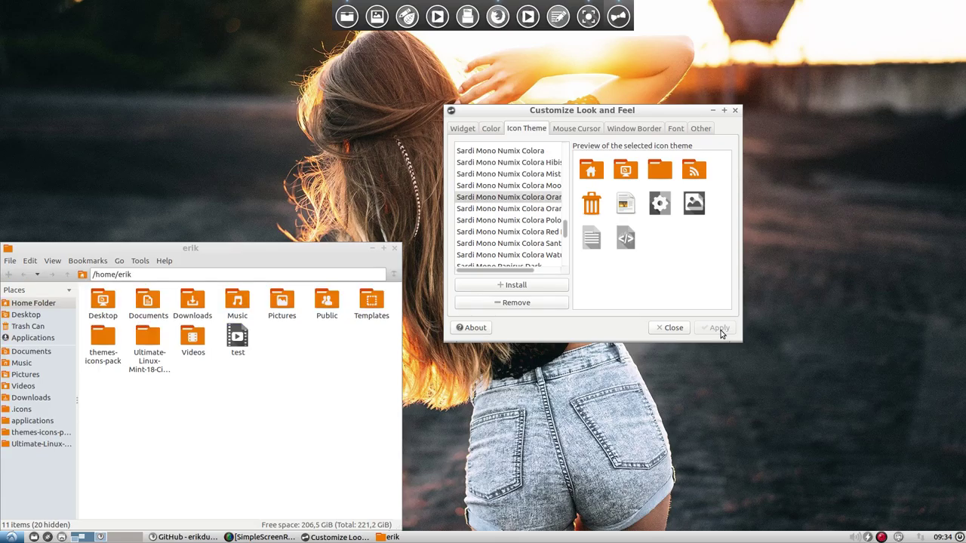
Move the file manager window away from the screen edge and examine the orange theme's icons in the application launcher
drag(201, 261, 274, 190)
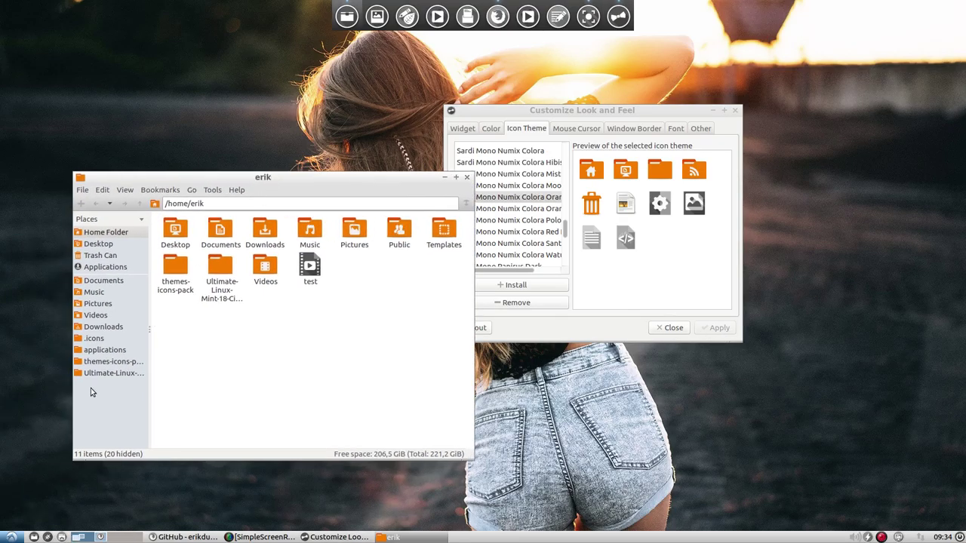
click(10, 536)
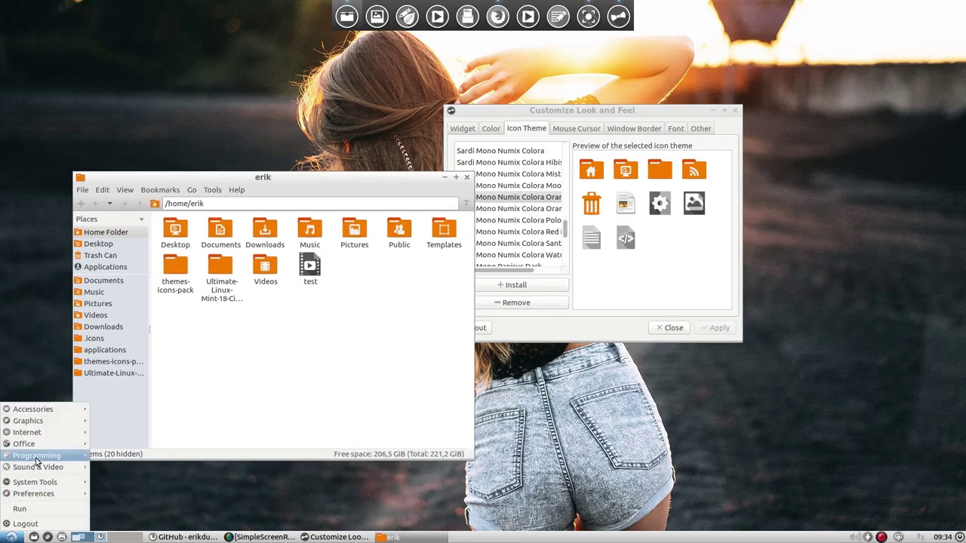
mouse_move(43, 412)
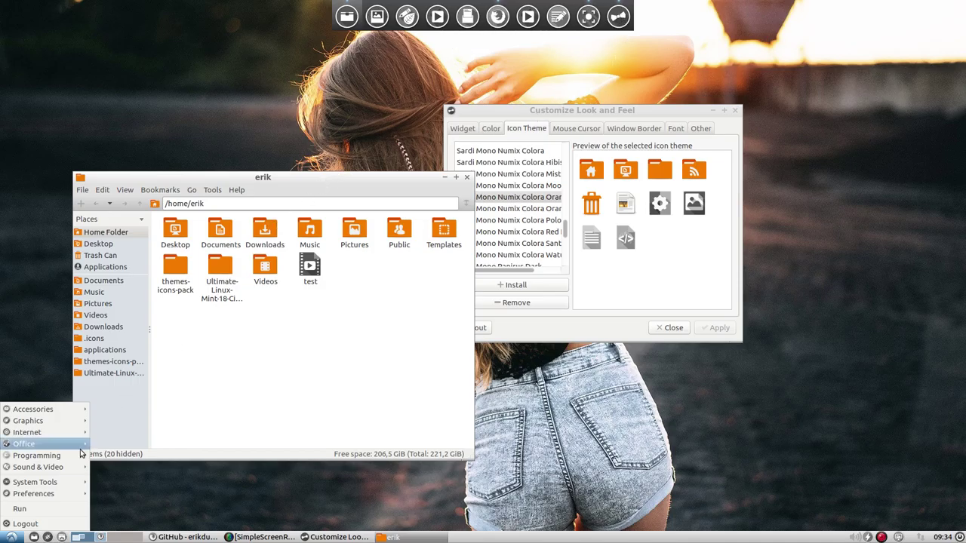
mouse_move(76, 413)
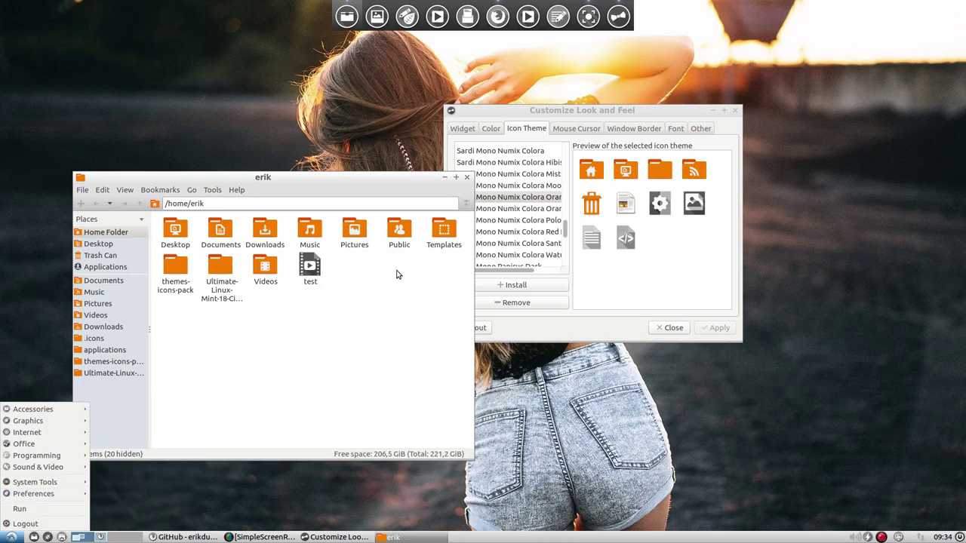
click(417, 182)
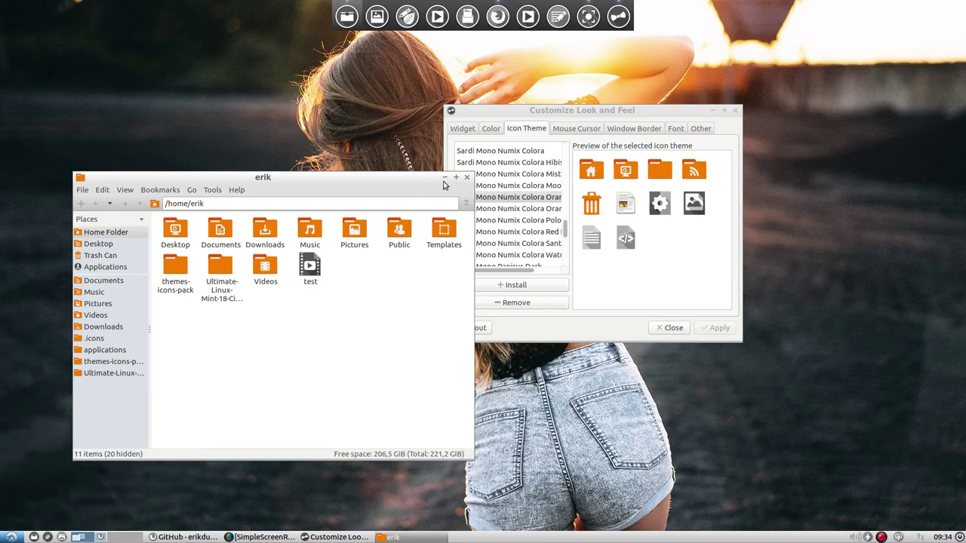
Apply the Surfn icon theme and show the launcher's Accessories applications with their icons
drag(565, 235, 570, 260)
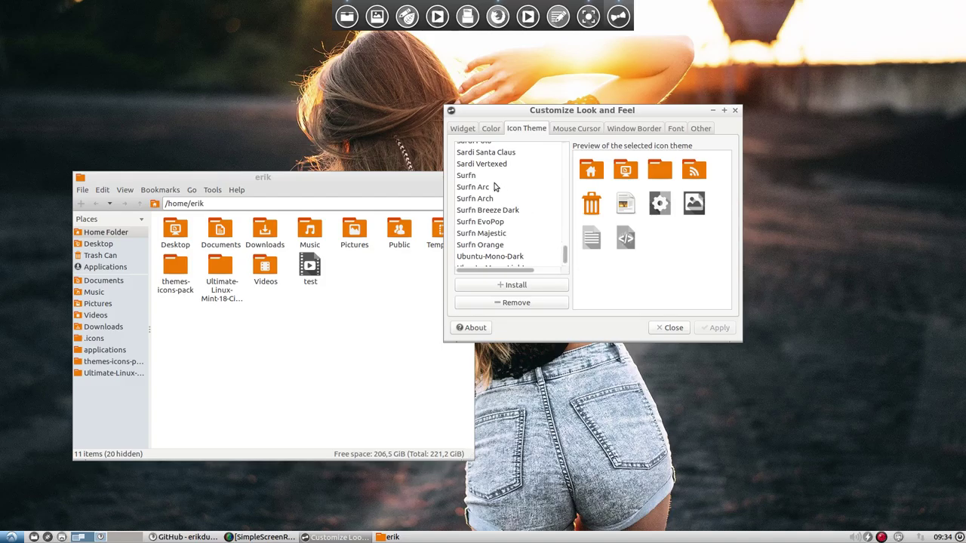
click(469, 178)
click(700, 328)
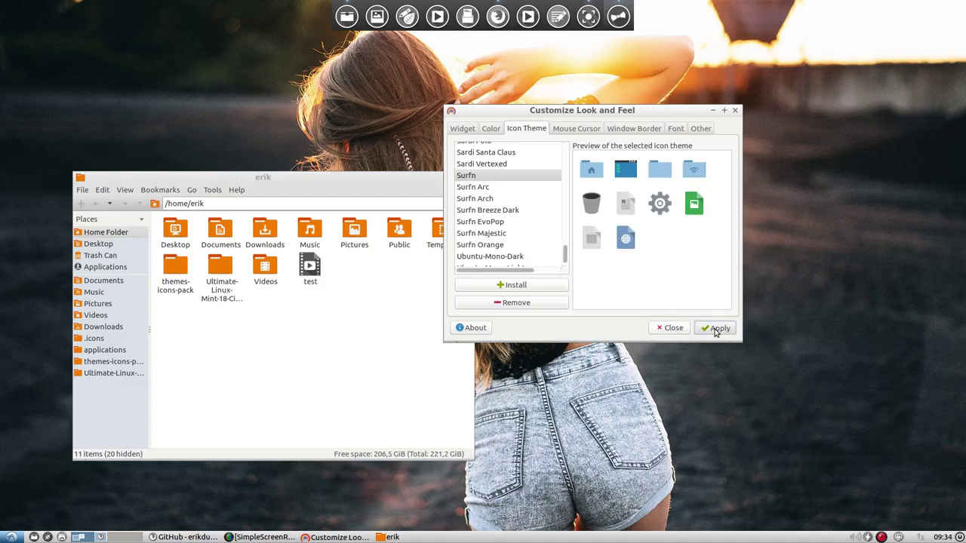
click(12, 538)
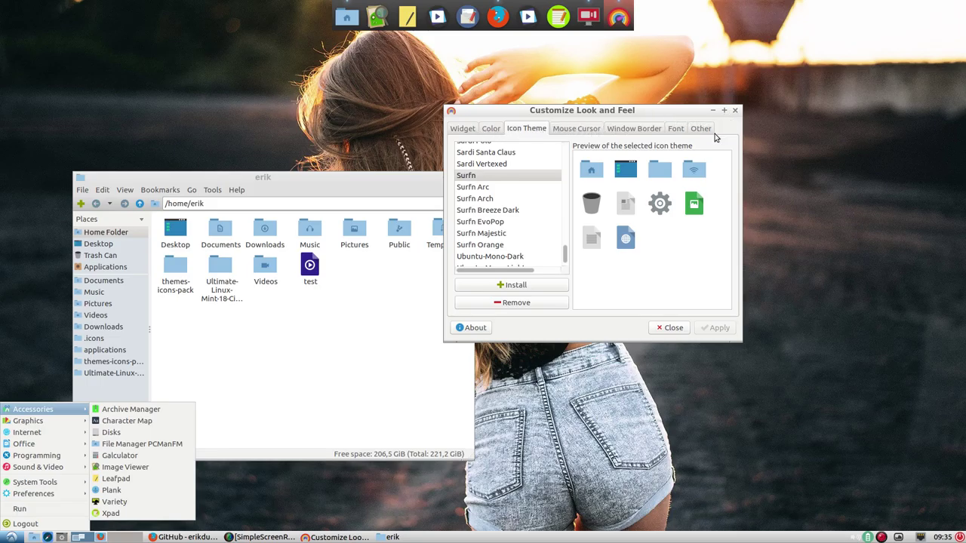
Pick size 12 for the Ubuntu default font in the widget settings of Customize Look and Feel
click(702, 144)
click(678, 130)
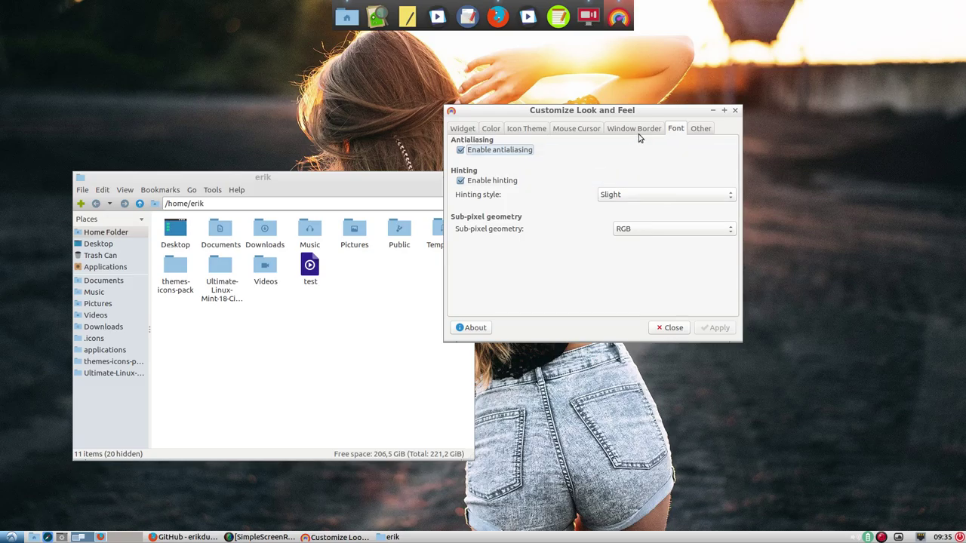
click(470, 130)
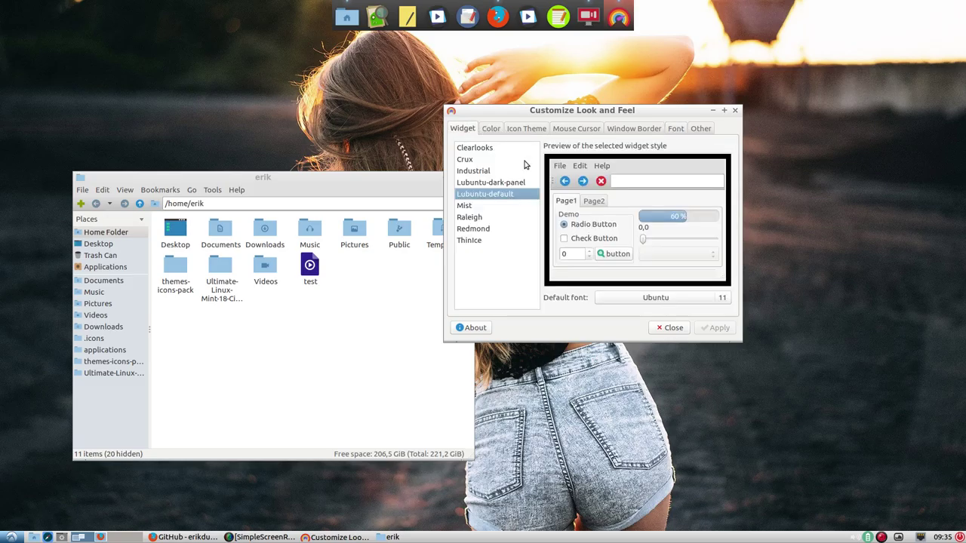
click(722, 298)
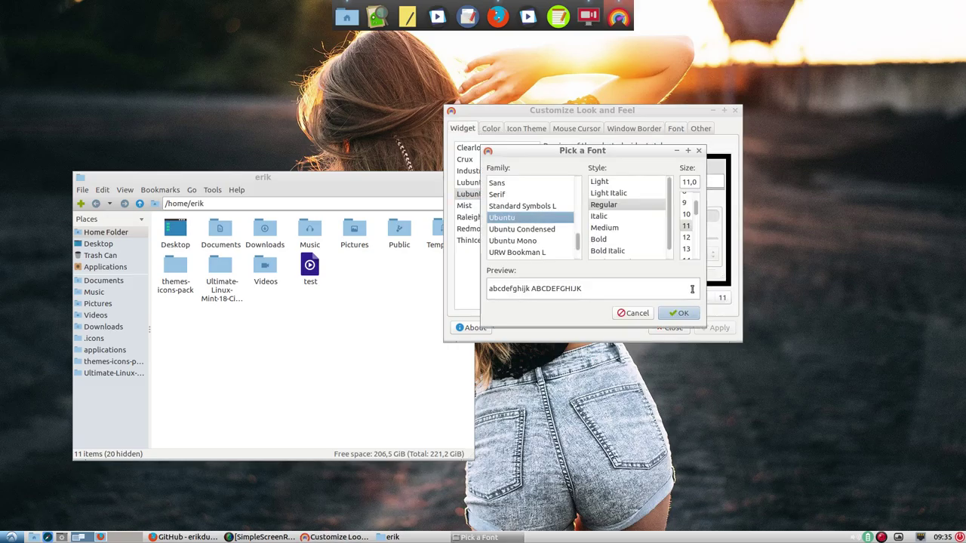
click(687, 238)
click(678, 313)
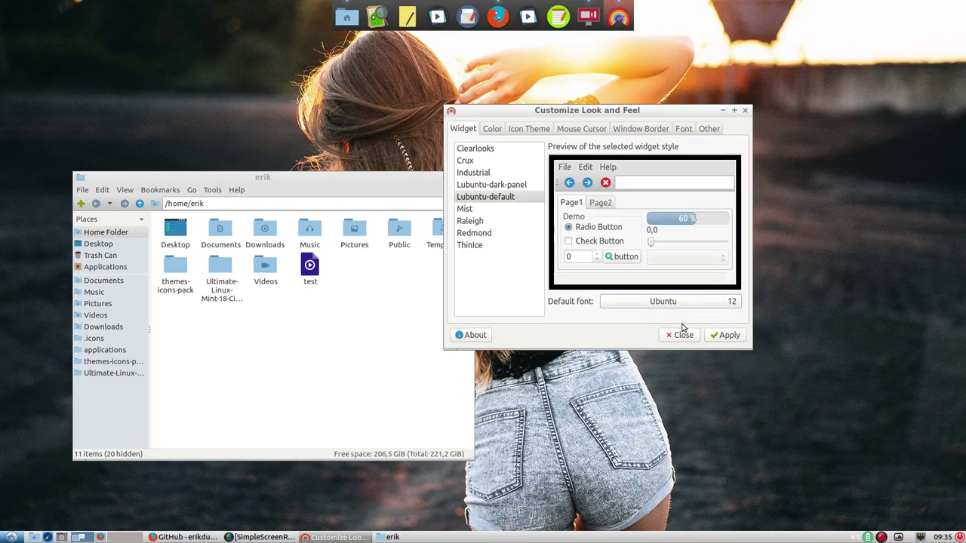
Review the color, icon theme, mouse cursor, window border, font and other settings, and close Customize Look and Feel without applying
click(494, 131)
click(529, 132)
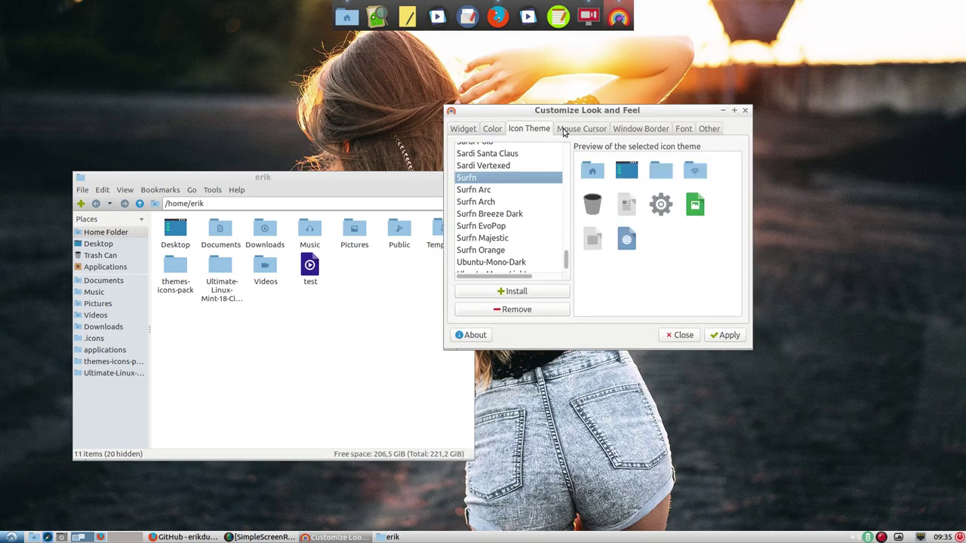
click(575, 131)
click(626, 132)
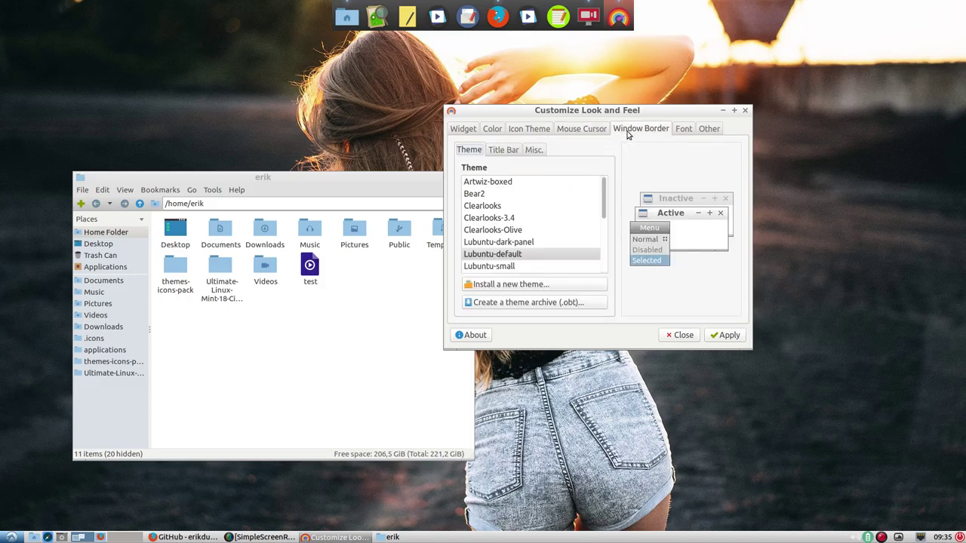
click(684, 133)
click(706, 132)
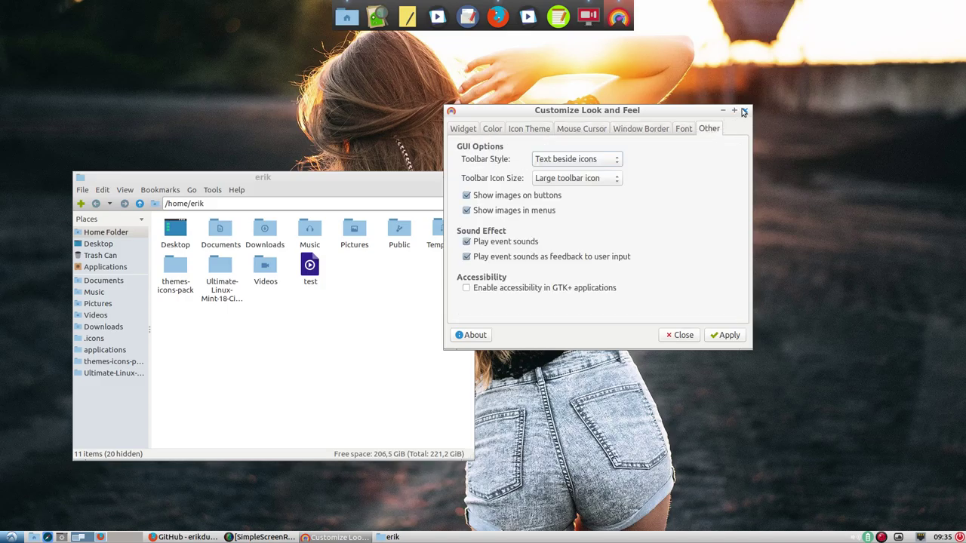
click(743, 111)
Move the file manager window to the middle of the desktop and check the Variety wallpaper options
drag(382, 179, 556, 100)
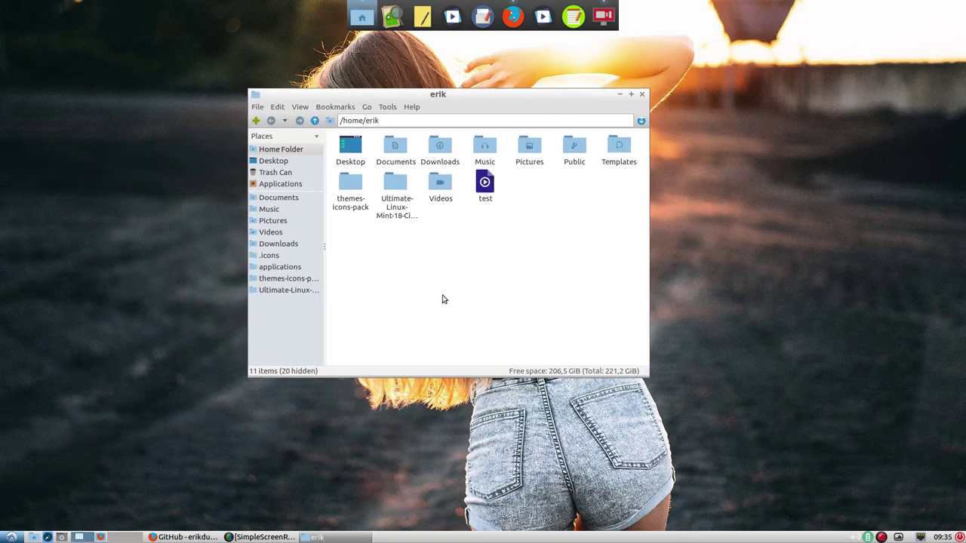
click(899, 538)
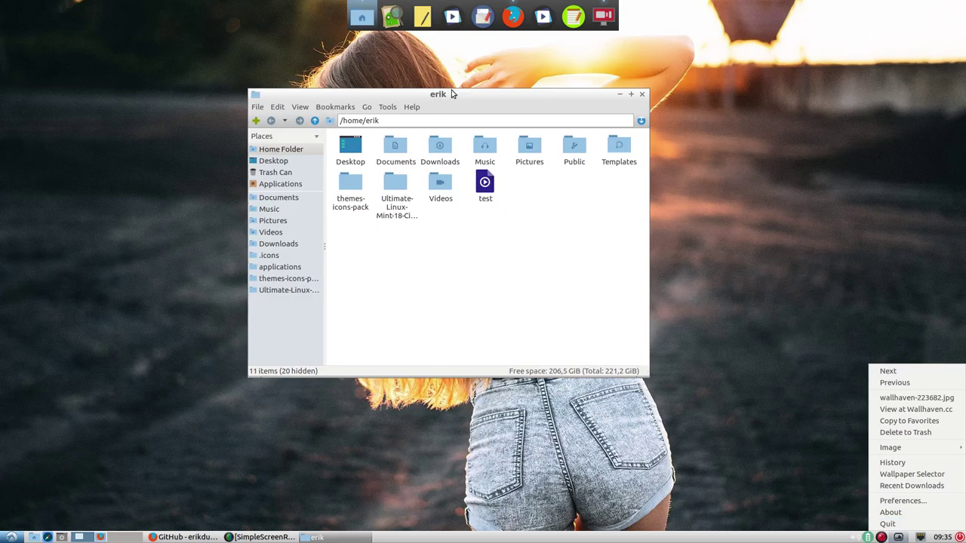
click(449, 102)
drag(436, 98, 486, 151)
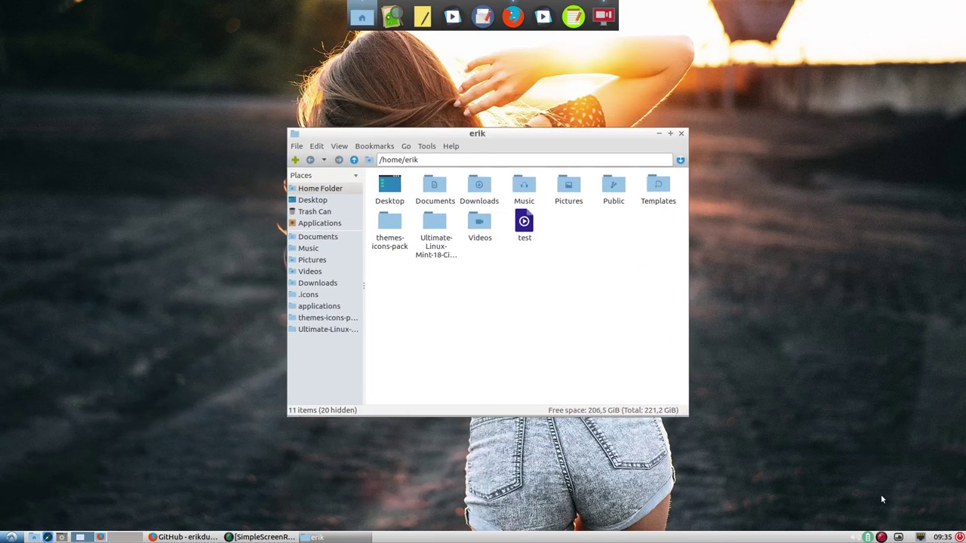
Switch the desktop background to the starry night city with Variety and return to the sunset photo
click(898, 537)
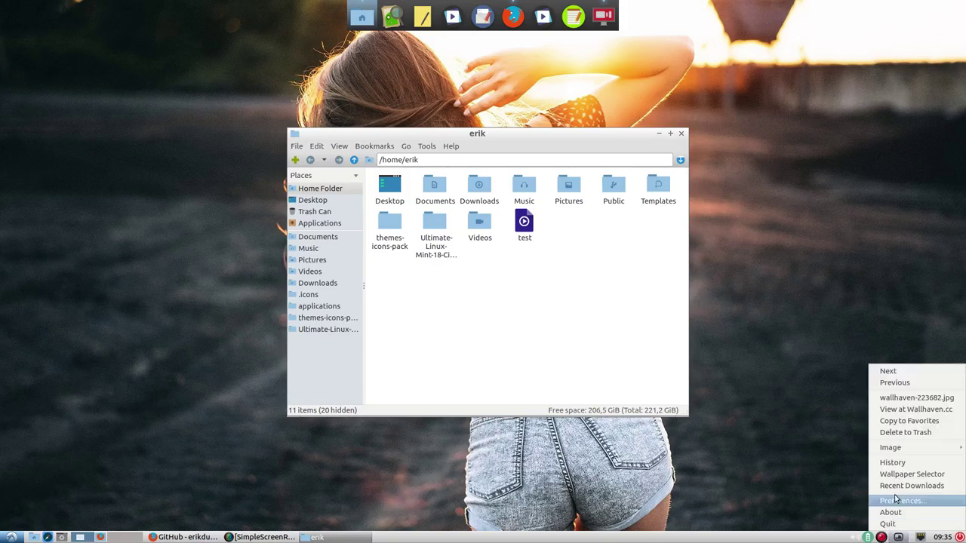
click(891, 377)
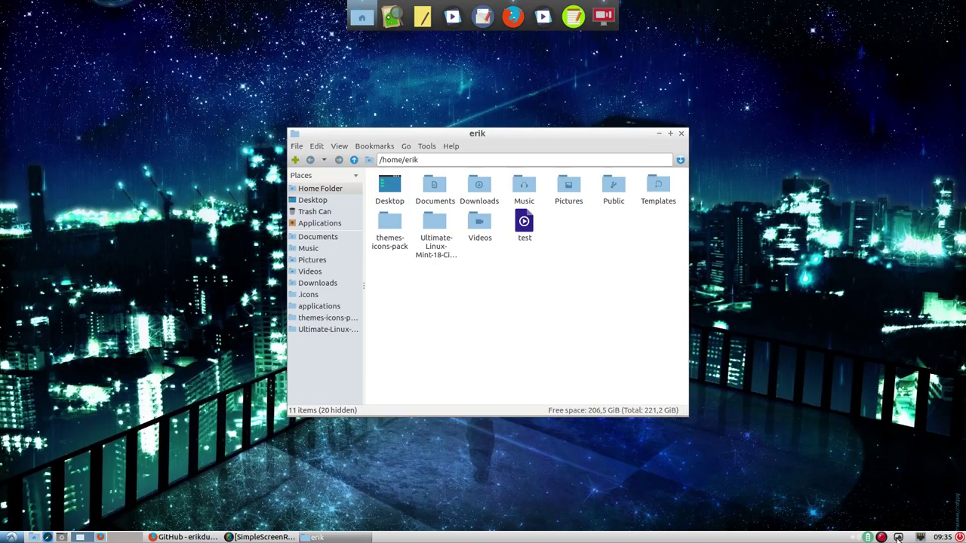
click(898, 537)
click(895, 379)
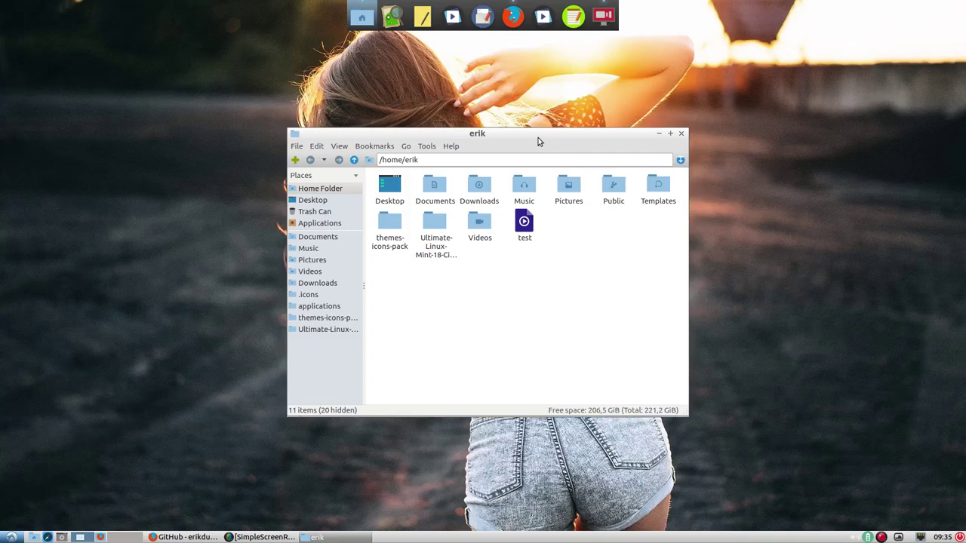
Advance Variety to the next wallpaper and reposition the file manager window over it
drag(539, 141, 385, 147)
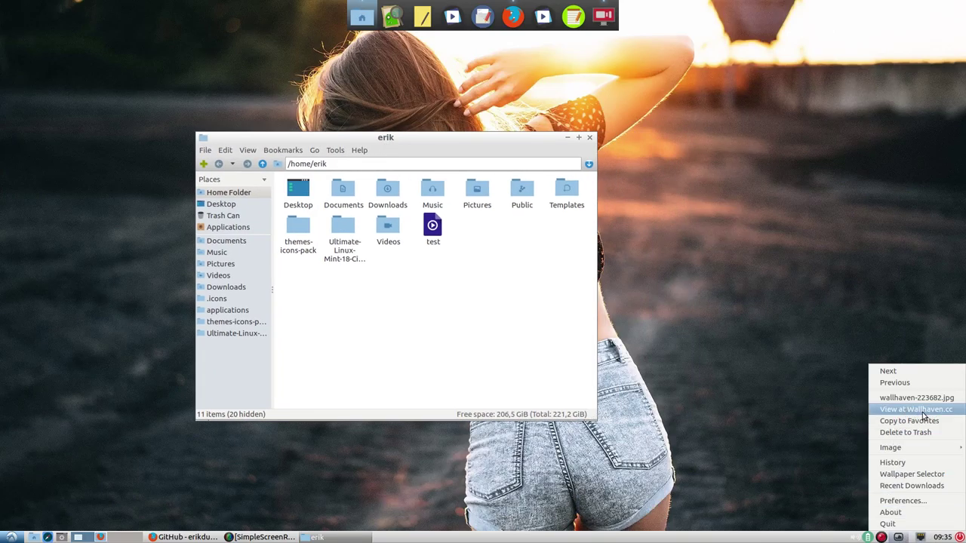
click(903, 371)
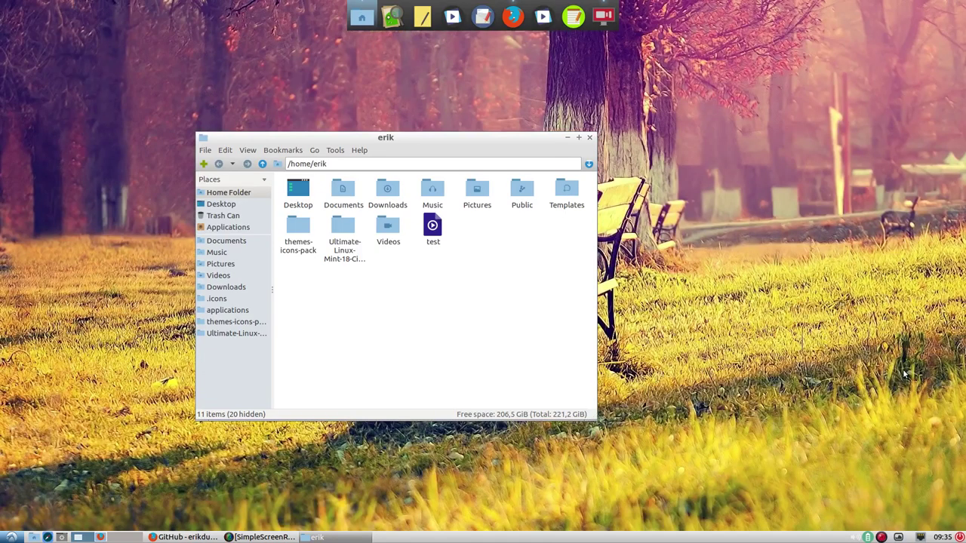
drag(534, 139, 604, 106)
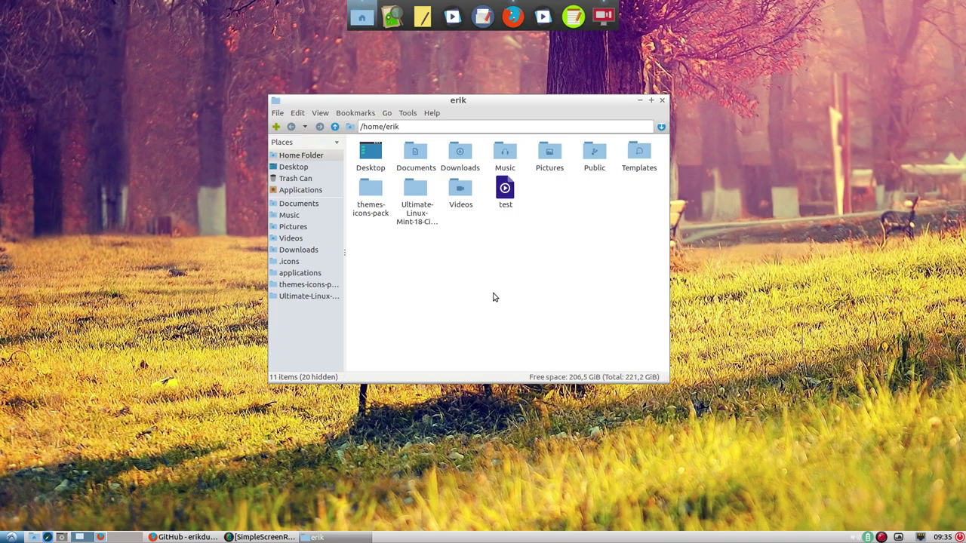
Open a terminal and bring up the git clone command for the Ultimate-Linux-Mint-18-Cinnamon repository without running it
key(ctrl+alt+t)
text(sudo apt install screenfetch)
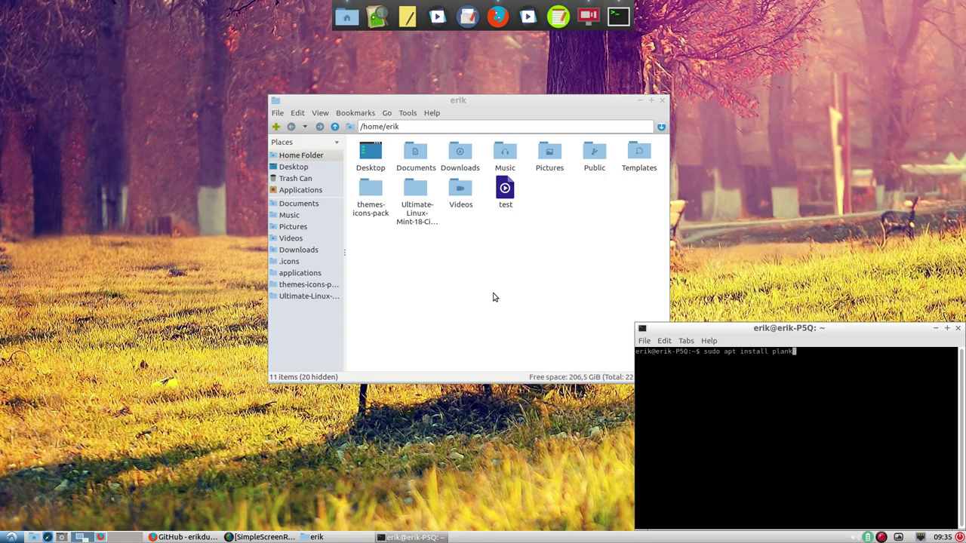
key(BackSpace)
key(BackSpace)
key(BackSpace)
key(BackSpace)
key(BackSpace)
key(BackSpace)
key(BackSpace)
key(BackSpace)
key(BackSpace)
key(BackSpace)
key(BackSpace)
text(su)
key(Up)
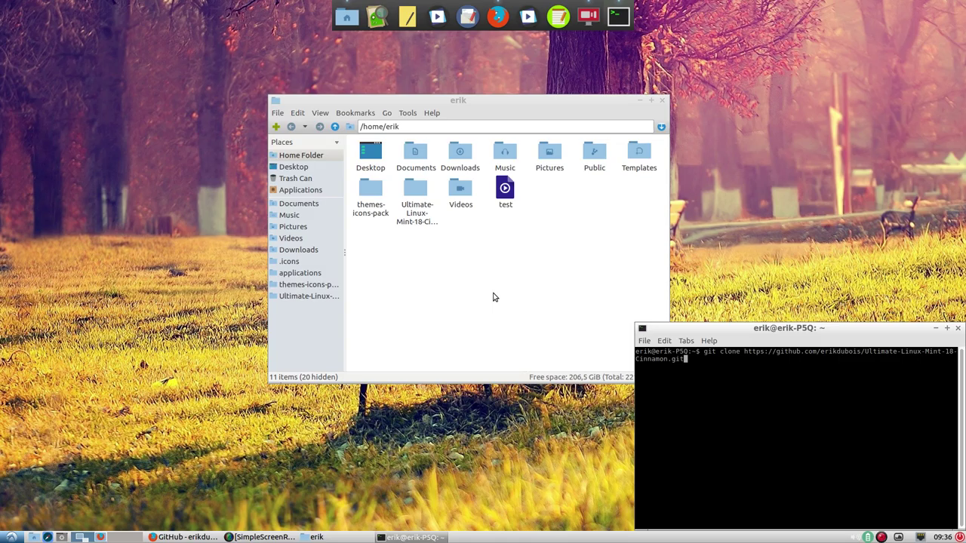
Select the Ultimate-Linux-Mint-18-Cinnamon folder, view its GitHub page in Firefox, and minimize the browser
click(475, 249)
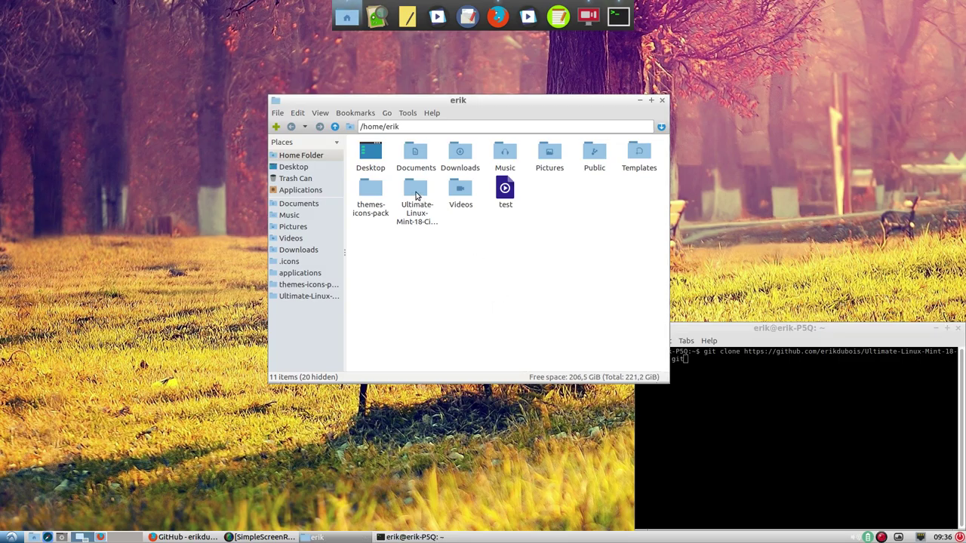
click(418, 195)
click(181, 538)
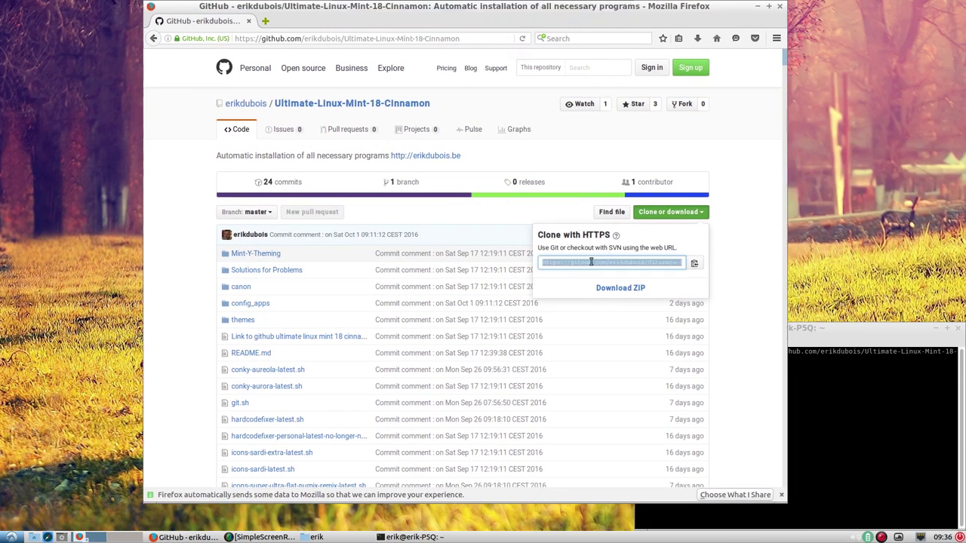
click(582, 165)
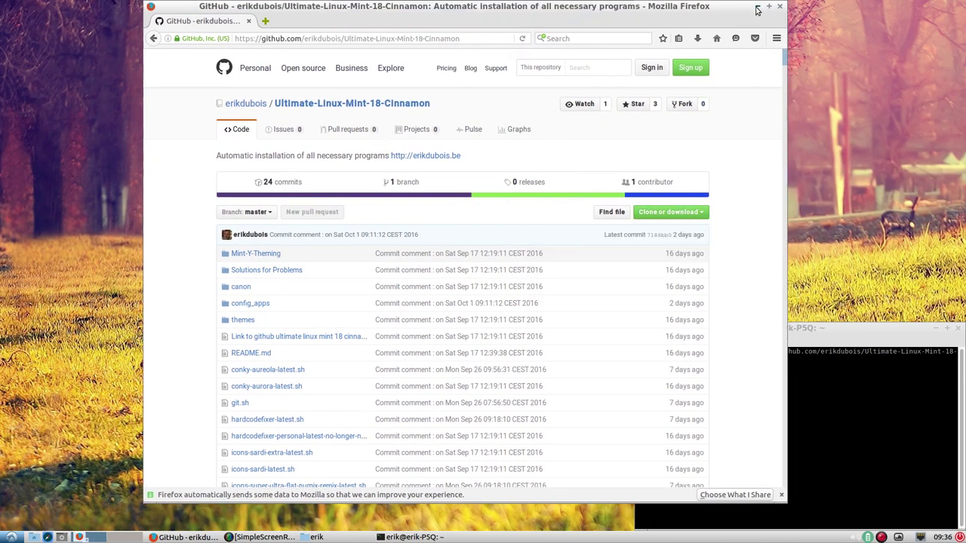
click(757, 9)
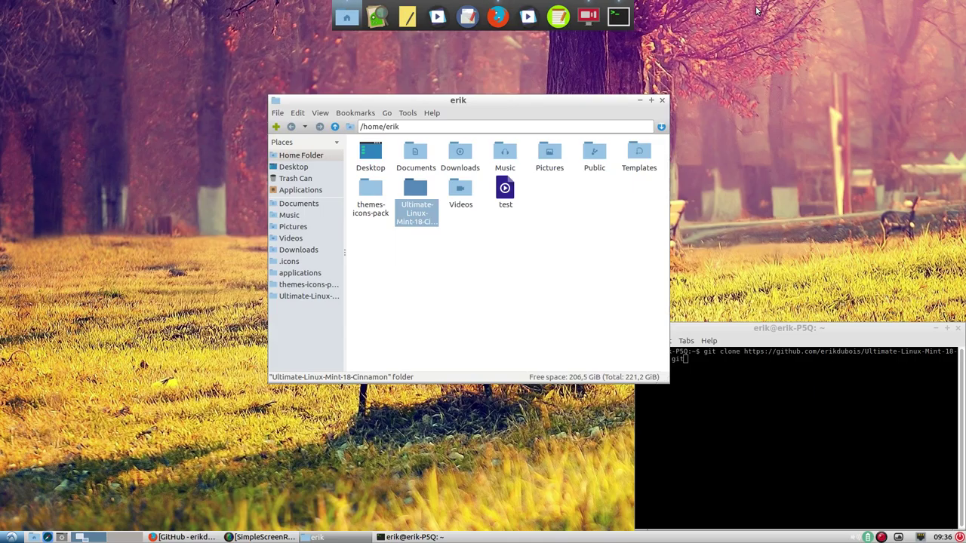
Look through the launchers in /usr/share/applications and check which editors can open the Alsamixergui entry
click(446, 313)
click(314, 275)
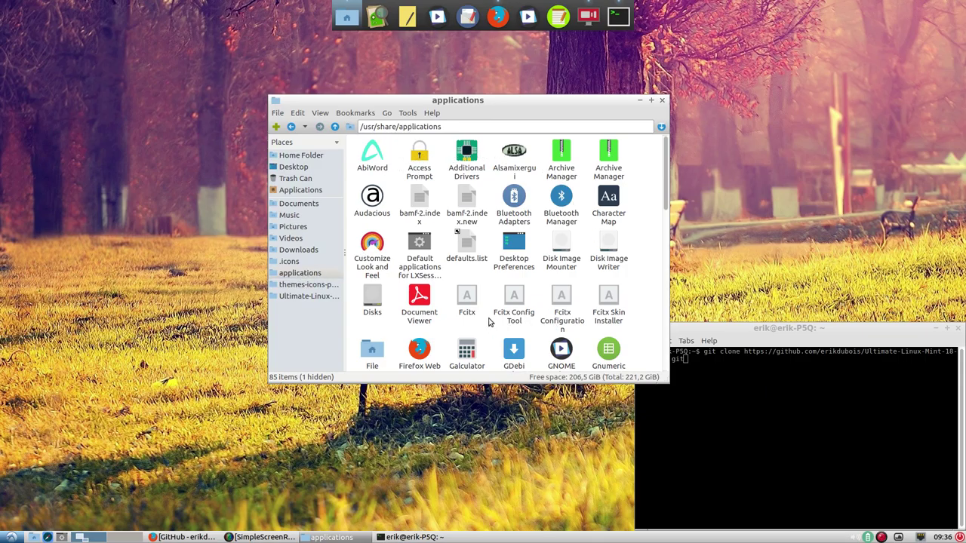
scroll(484, 322, down, 10)
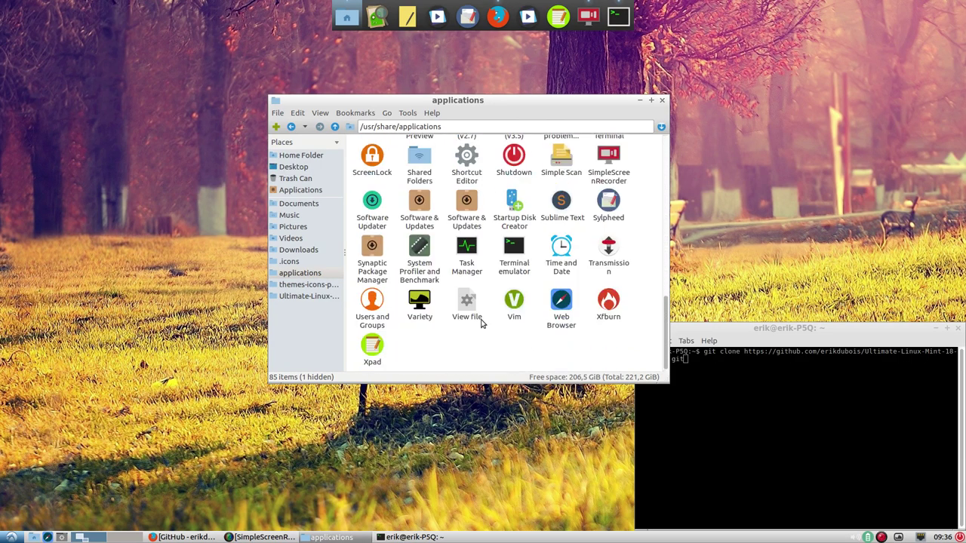
scroll(481, 322, up, 10)
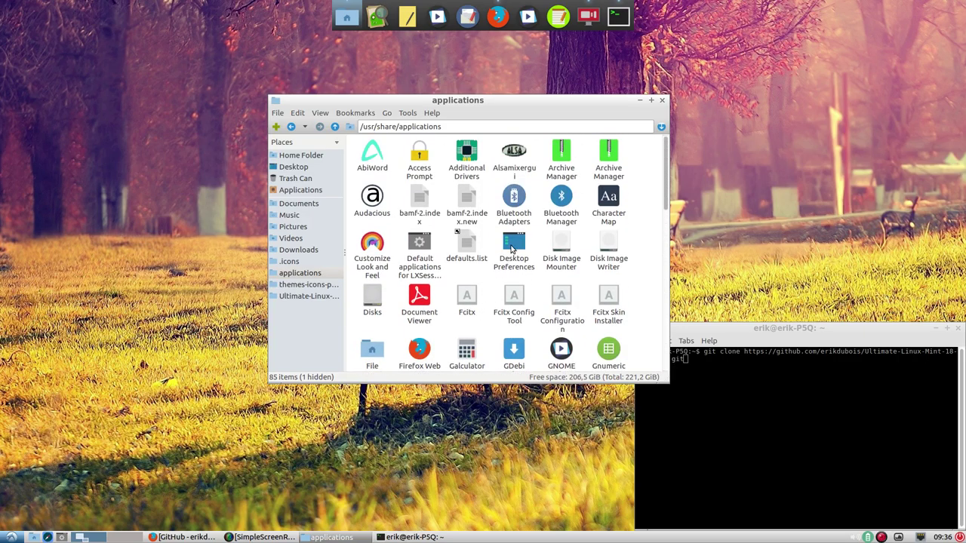
click(513, 154)
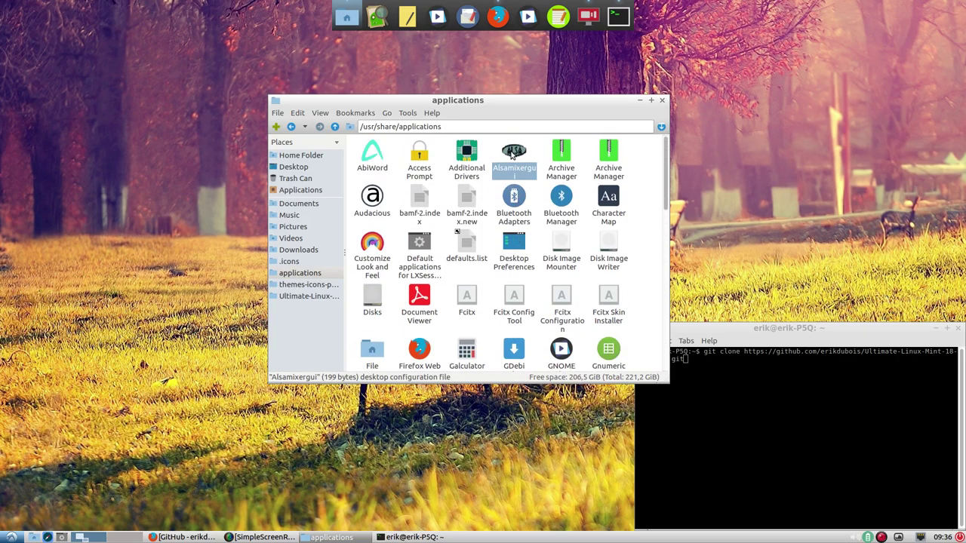
right_click(513, 156)
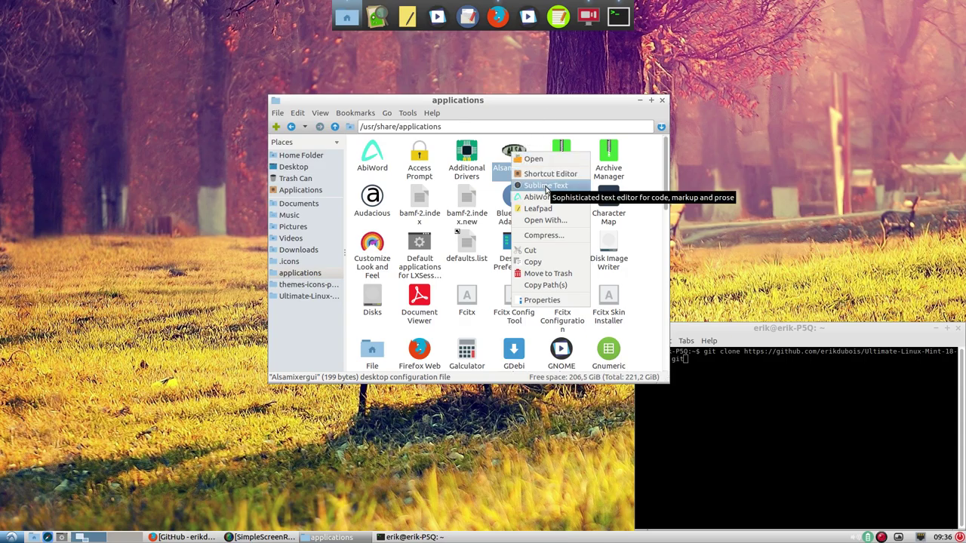
click(320, 296)
Open the bookmarked Ultimate-Linux-Mint-18-Cinnamon folder and locate the install-sublime-text-latest.sh script
click(320, 295)
scroll(561, 302, down, 3)
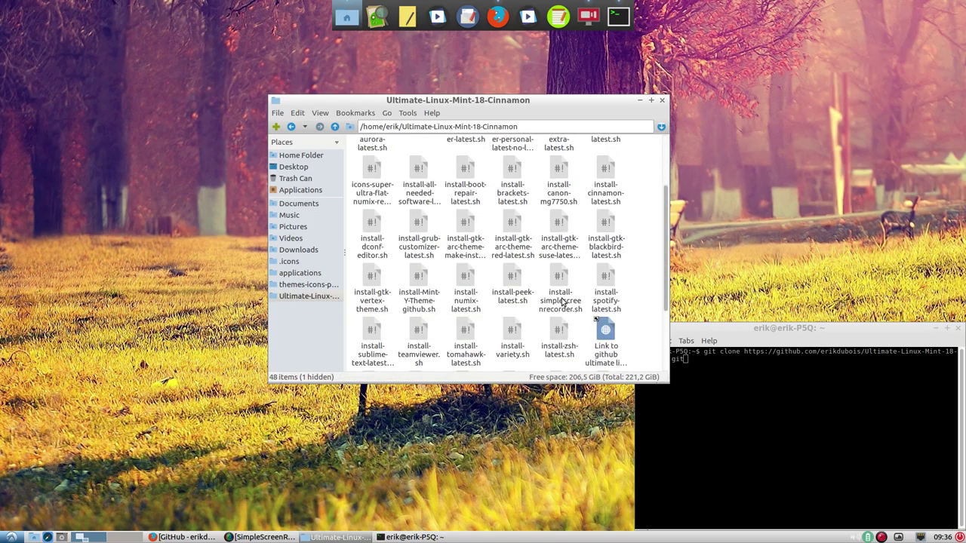
click(466, 228)
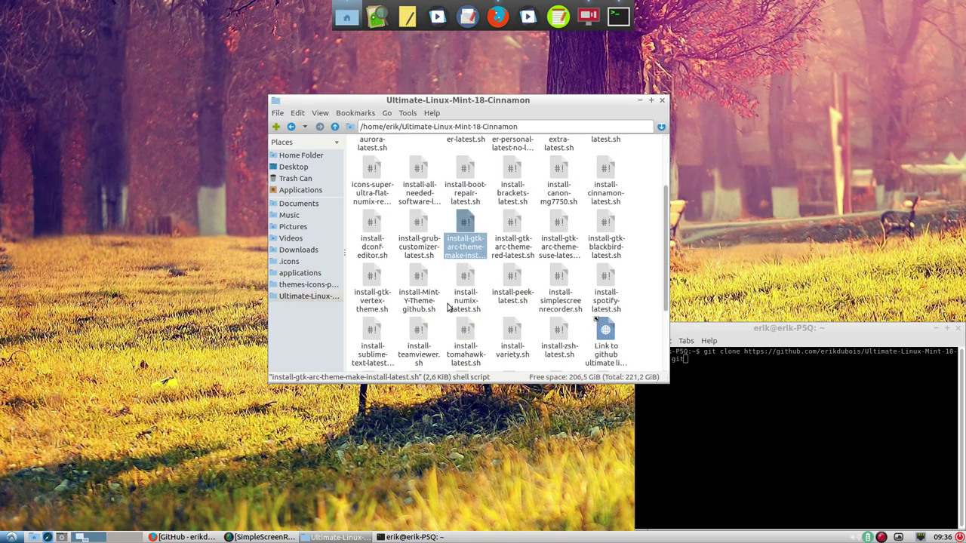
click(371, 332)
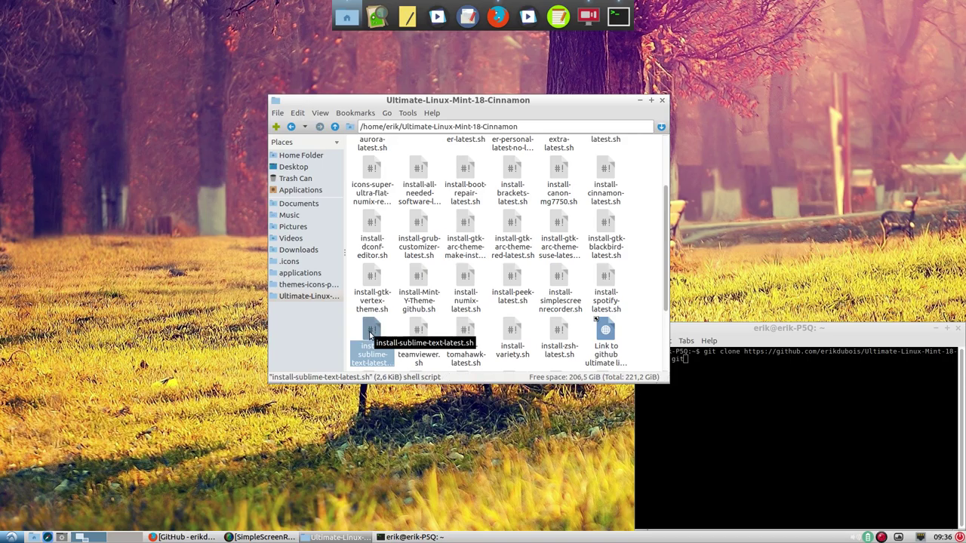
Open the Alsamixergui launcher from /usr/share/applications in Sublime Text and select the /usr/share/pixmaps/ part of its icon path
click(291, 129)
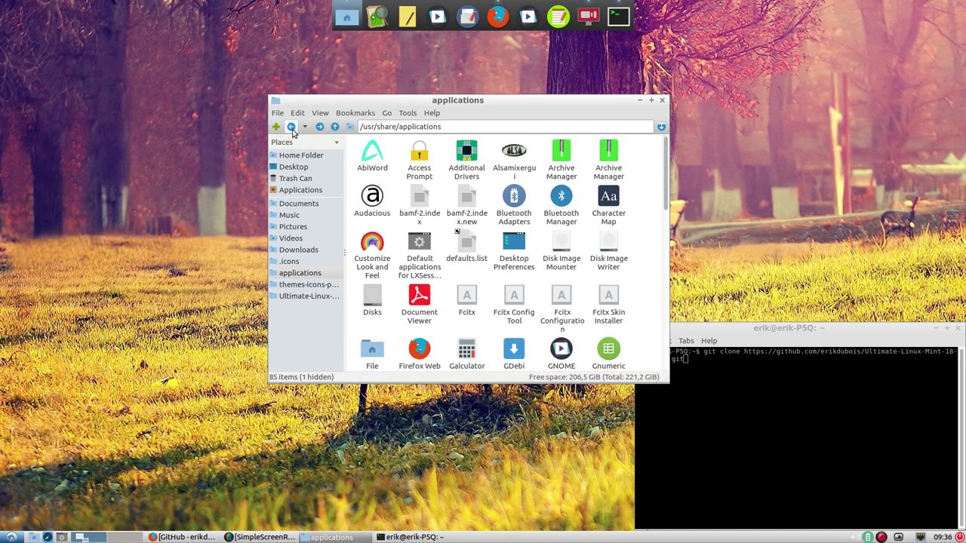
click(515, 168)
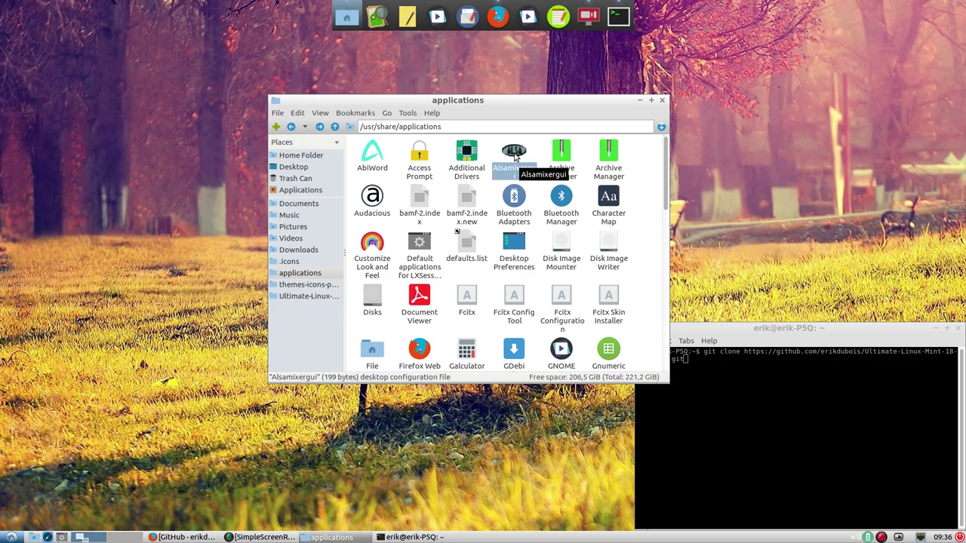
right_click(515, 157)
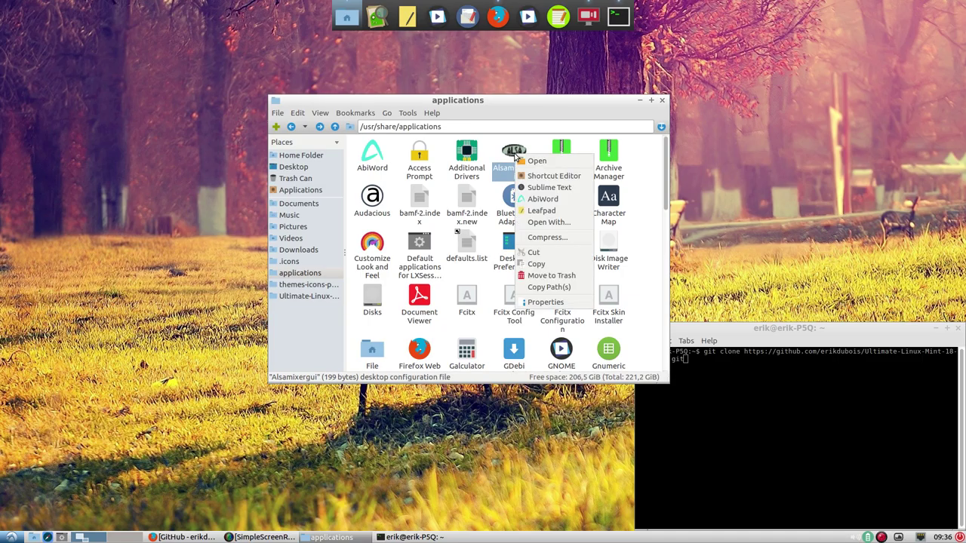
click(550, 188)
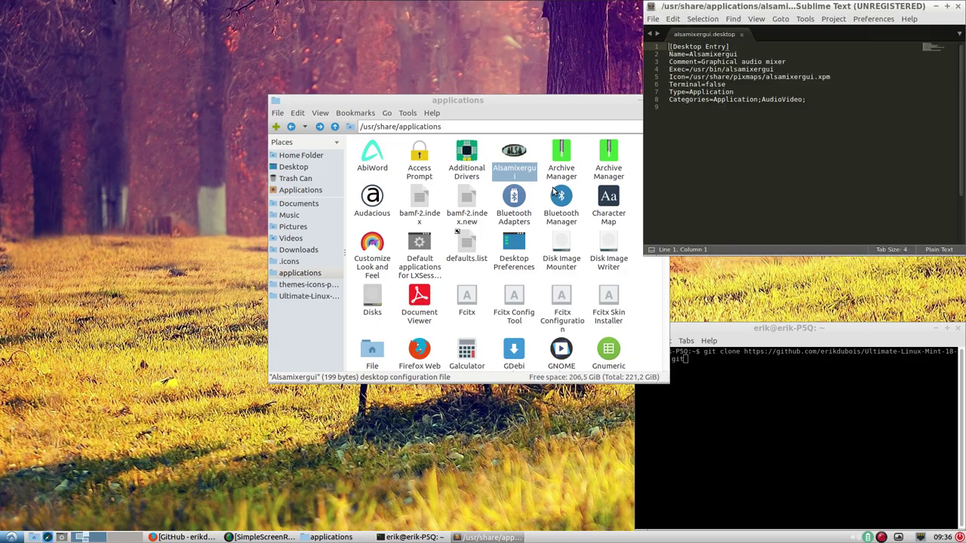
drag(845, 7, 564, 54)
drag(409, 123, 488, 123)
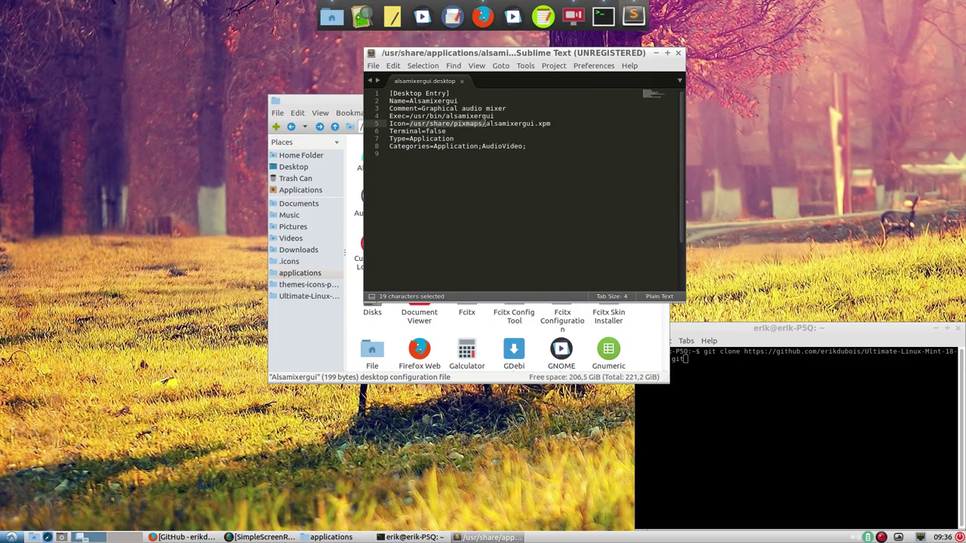
Reduce the launcher's Icon value to alsamixergui, save the file with the account password, and close the editor
key(BackSpace)
drag(458, 123, 488, 125)
key(BackSpace)
key(ctrl+s)
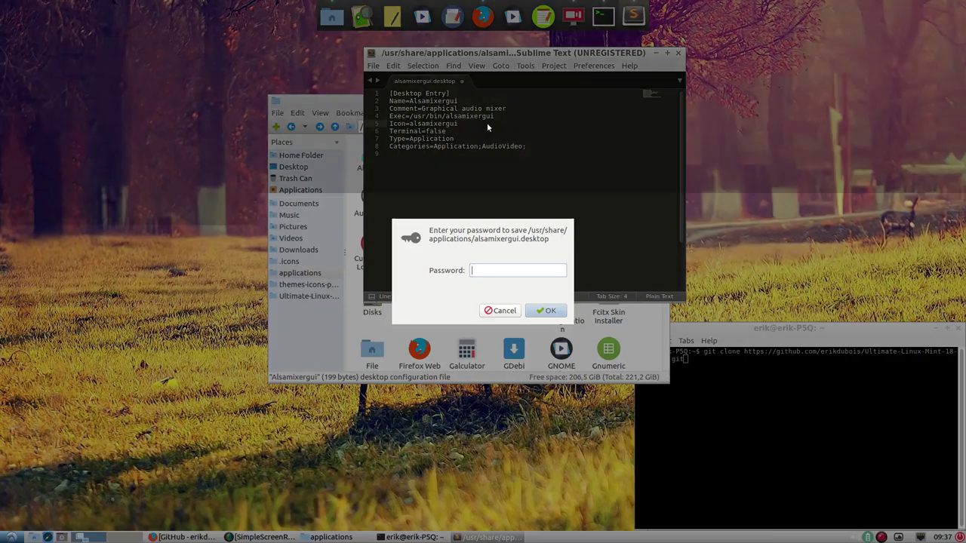
text(****)
key(Return)
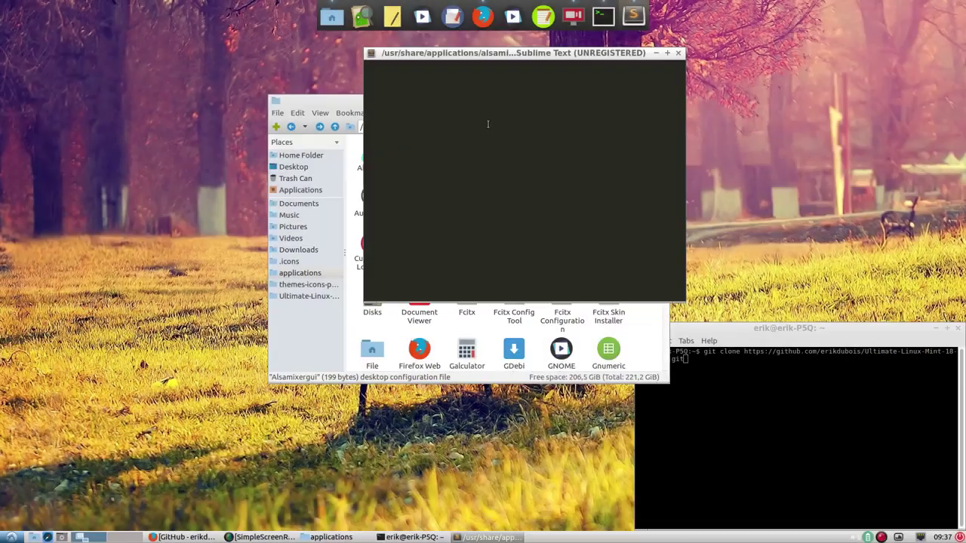
click(678, 52)
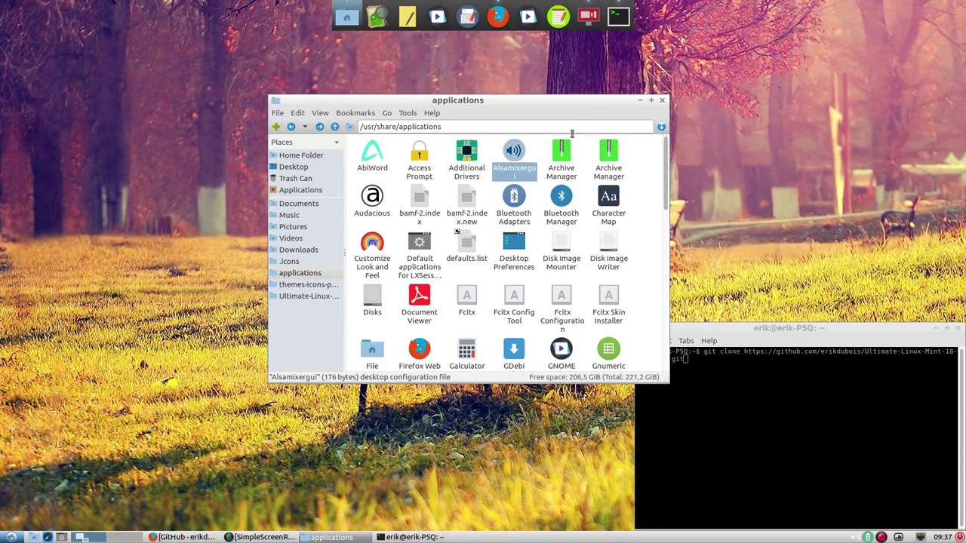
Select the Alsamixergui launcher and look through the remaining launcher icons in /usr/share/applications
click(518, 160)
scroll(545, 294, down, 4)
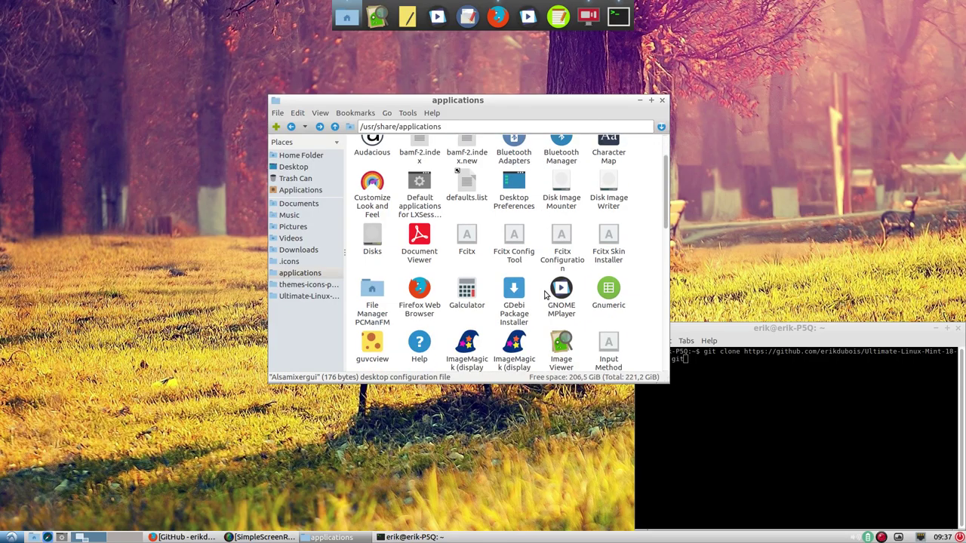
scroll(545, 294, down, 2)
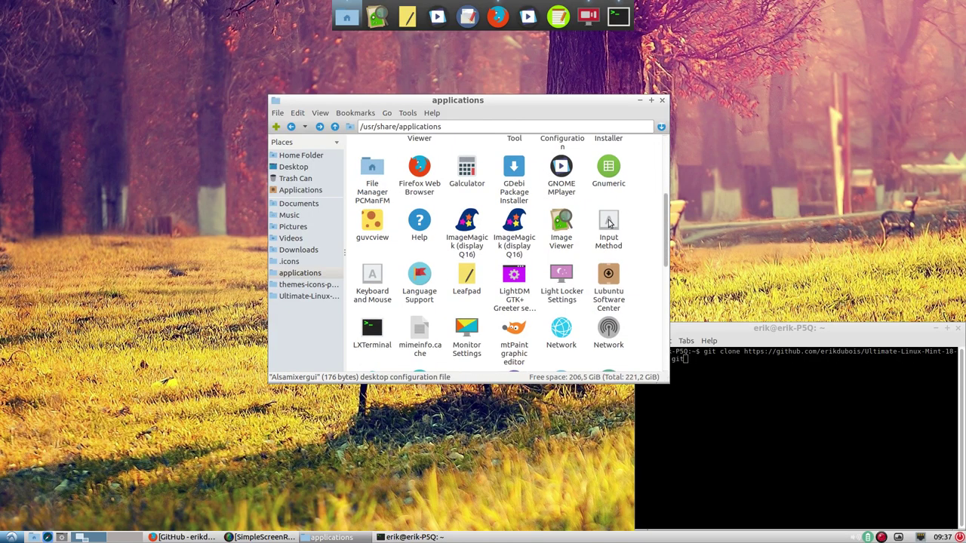
scroll(509, 333, down, 10)
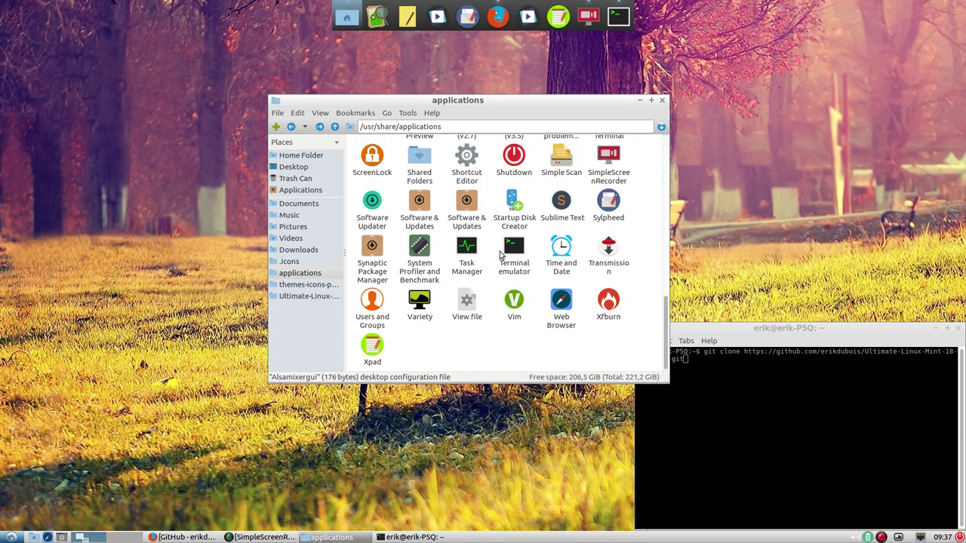
Run hardcodefixer-latest.sh from the bookmarked Ultimate-Linux-Mint-18-Cinnamon folder in a terminal and move its window higher on the desktop
click(309, 296)
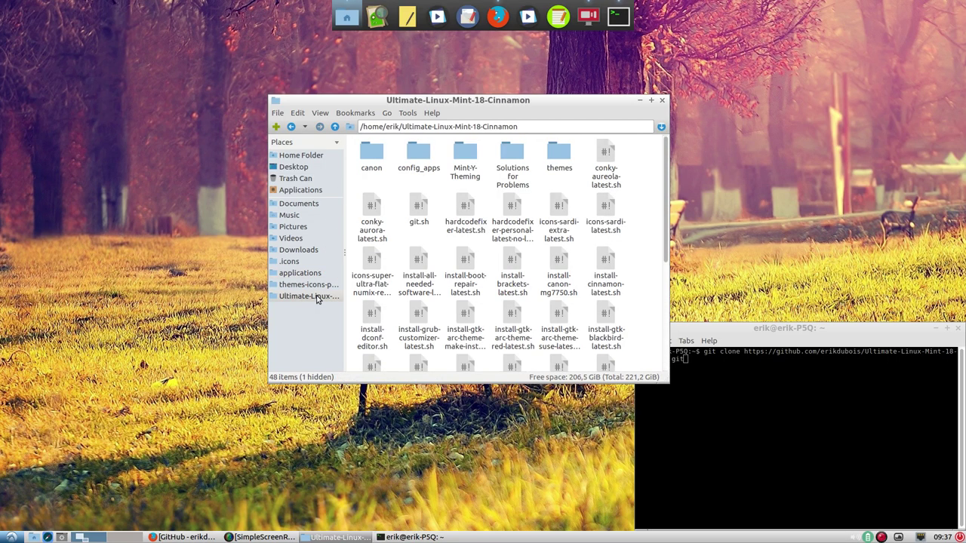
click(460, 220)
double_click(458, 224)
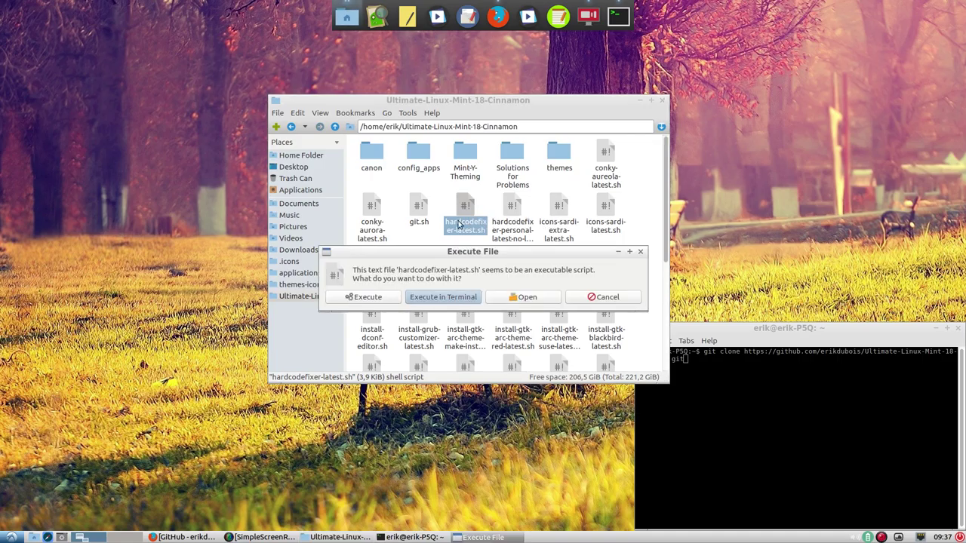
click(435, 298)
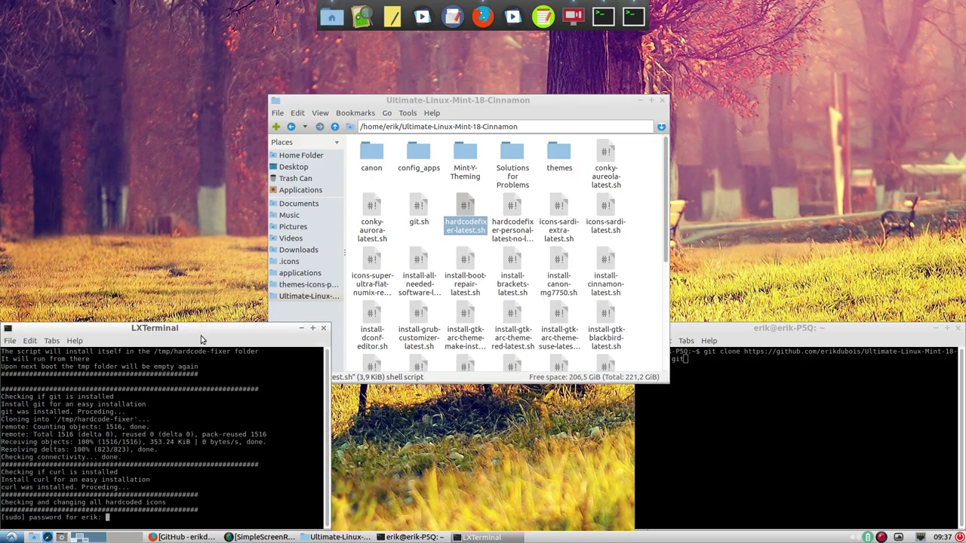
drag(219, 329, 386, 76)
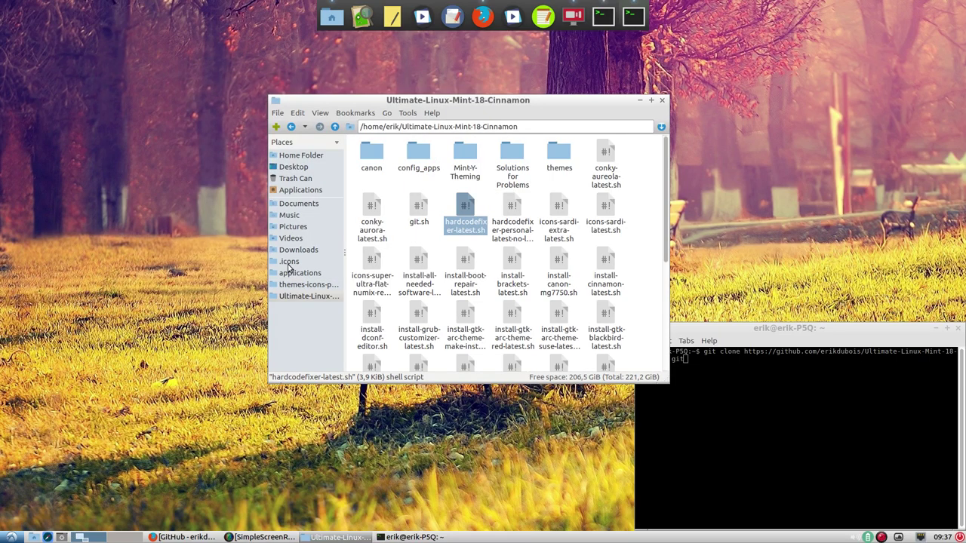
Select the hardcodefixer-latest.sh script, then reopen the bookmarked applications folder and look through its launcher icons
click(774, 329)
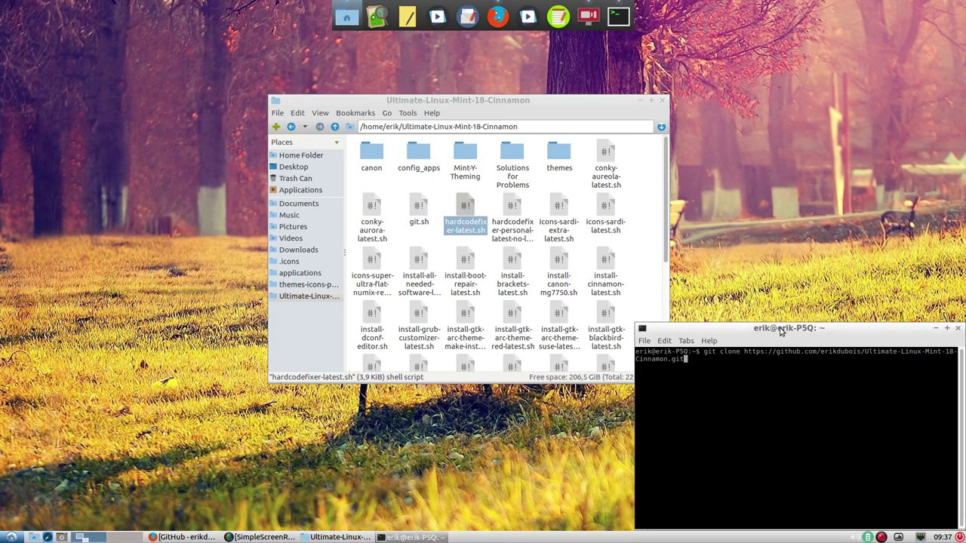
click(466, 209)
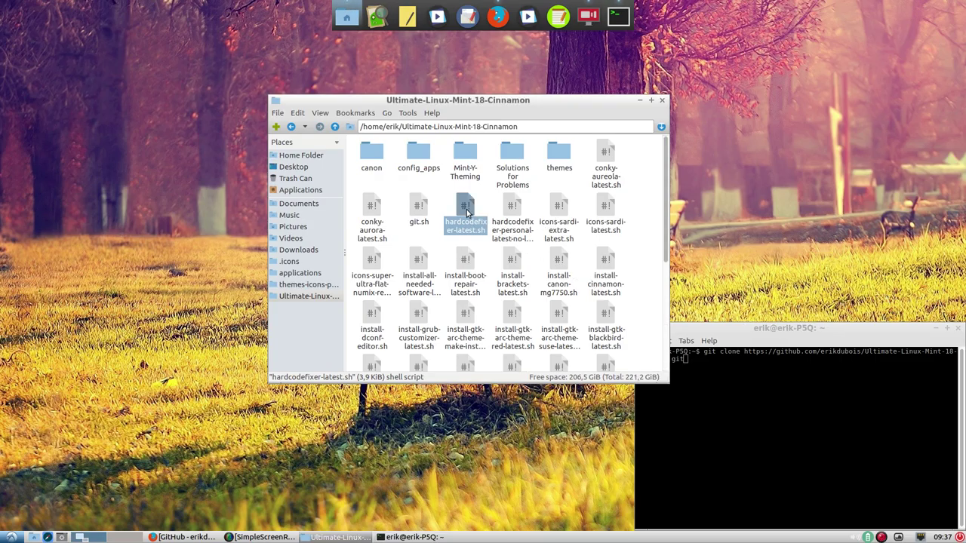
click(310, 275)
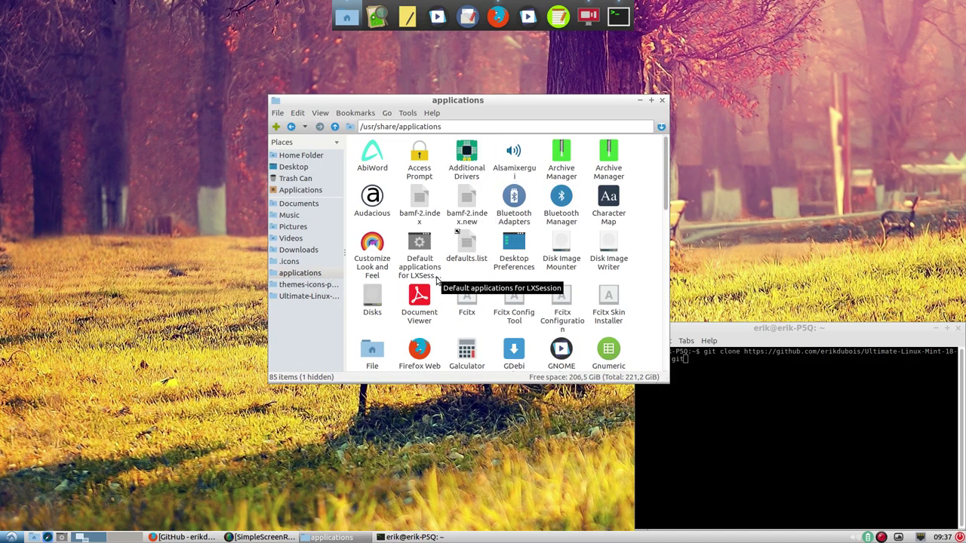
scroll(437, 280, down, 3)
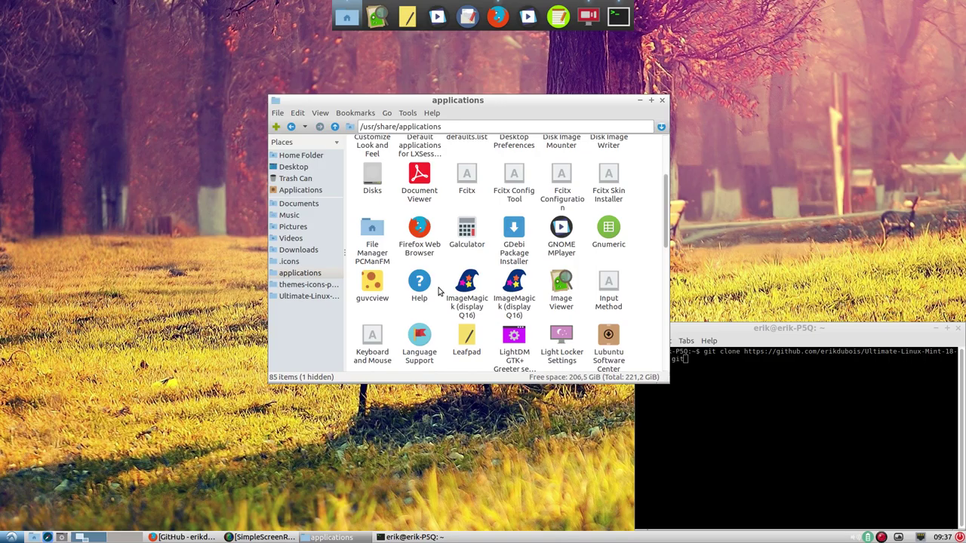
Recall the git clone command for the themes-icons-pack.git repository in the open terminal without running it
click(816, 400)
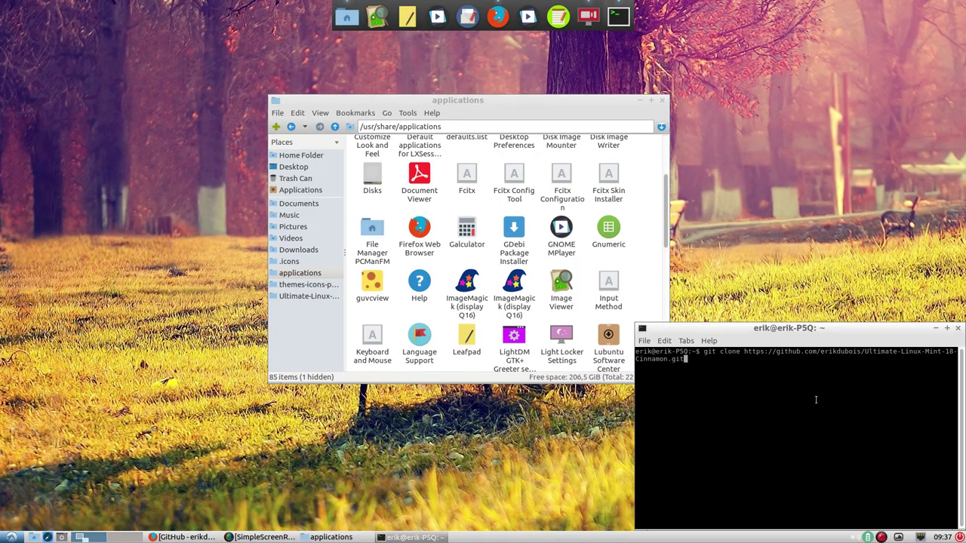
key(Up)
key(Up)
key(Down)
key(Down)
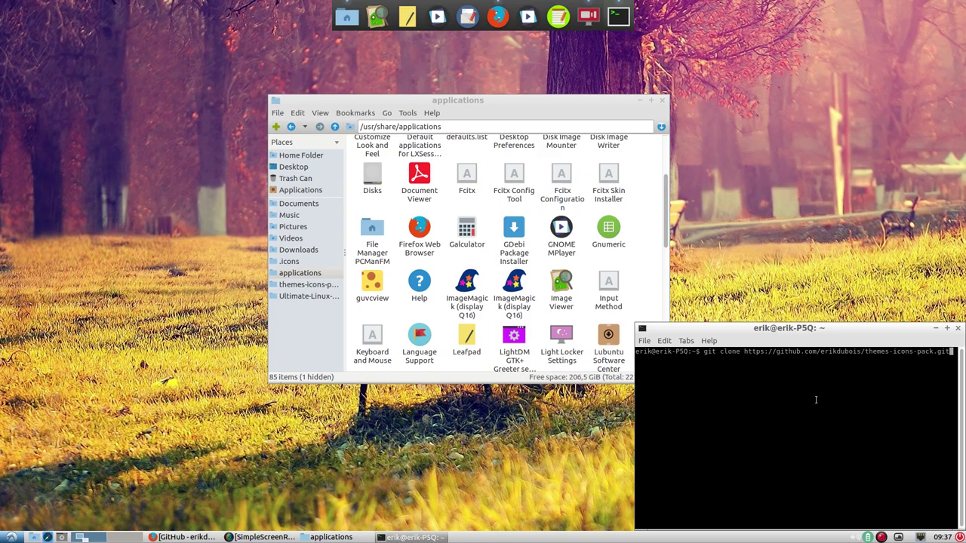
Open the themes-icons-pack repository on GitHub in Firefox, look through its icon and theme scripts, and minimize the browser
click(205, 537)
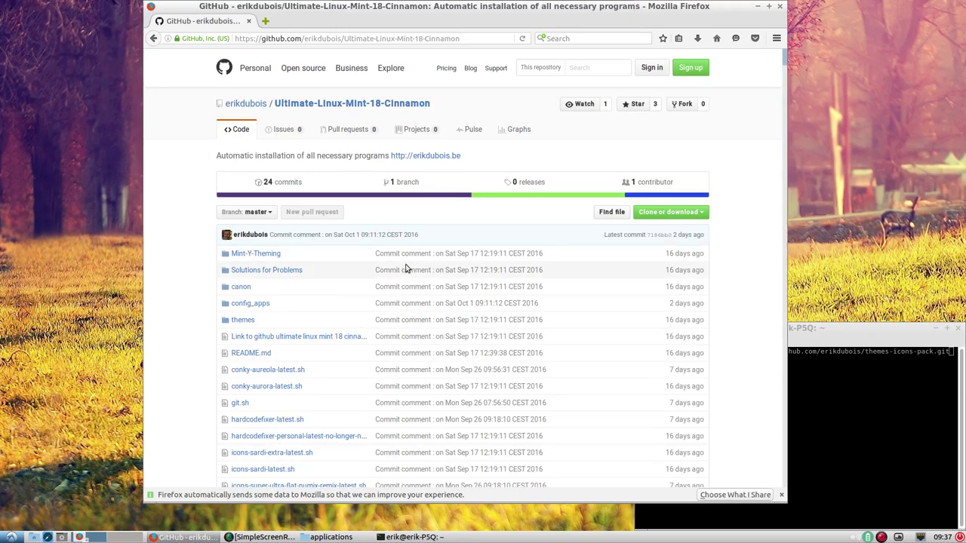
click(155, 38)
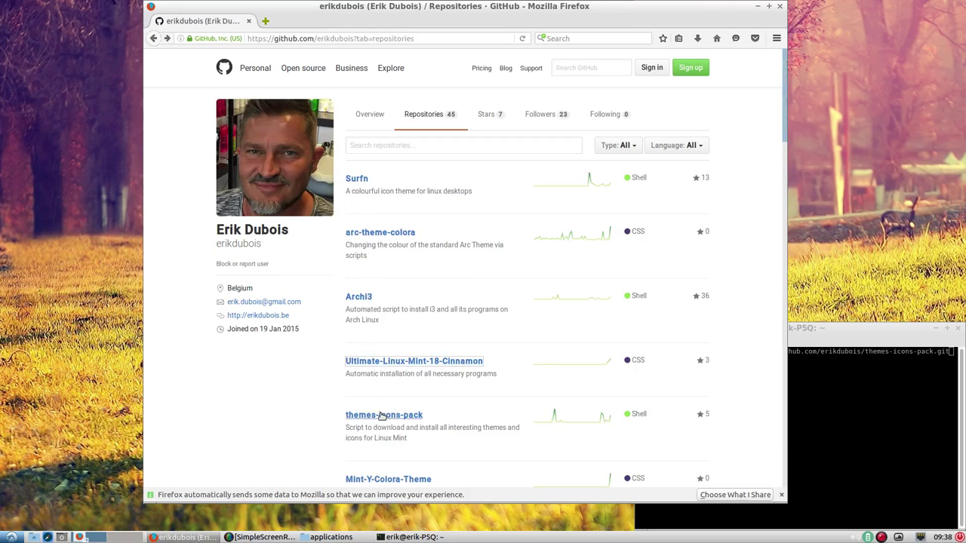
click(396, 419)
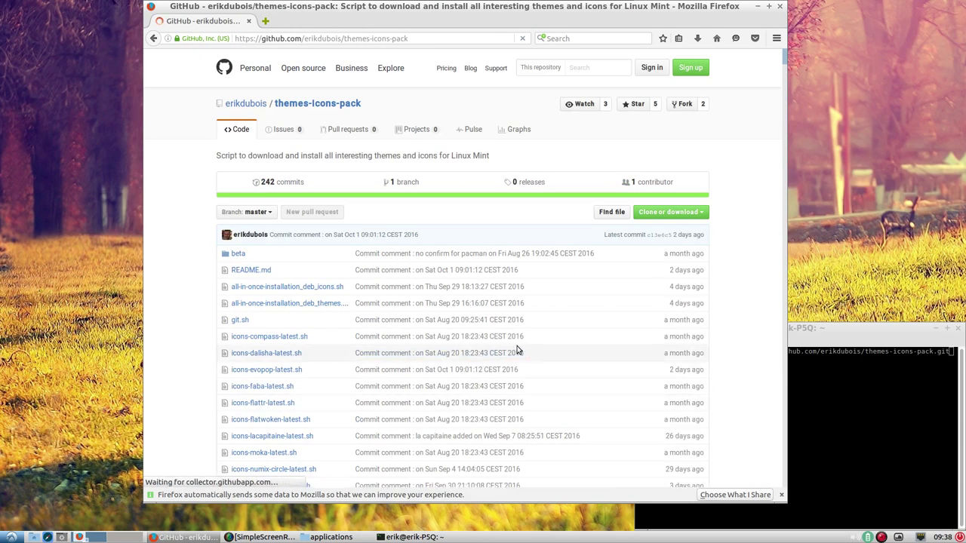
scroll(601, 257, down, 2)
scroll(601, 257, down, 2)
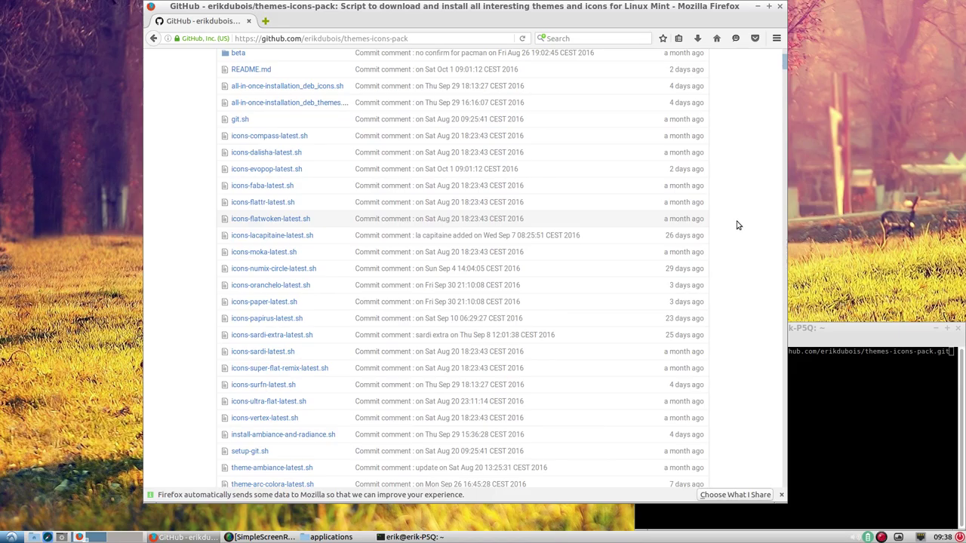
scroll(738, 225, up, 2)
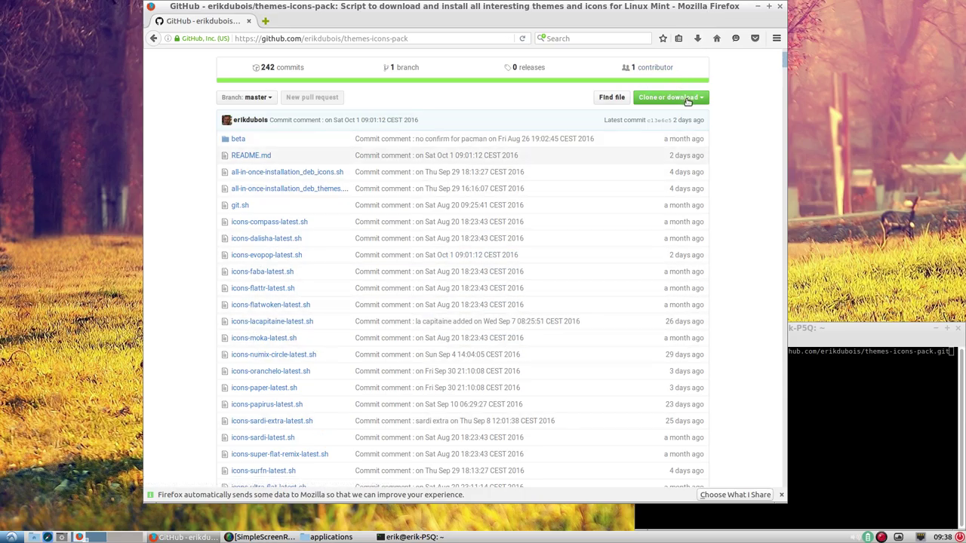
click(760, 8)
Open the bookmarked themes-icons-pack folder, look at the Flattr and Sardi icon scripts, and select icons-surfn-latest.sh
click(307, 295)
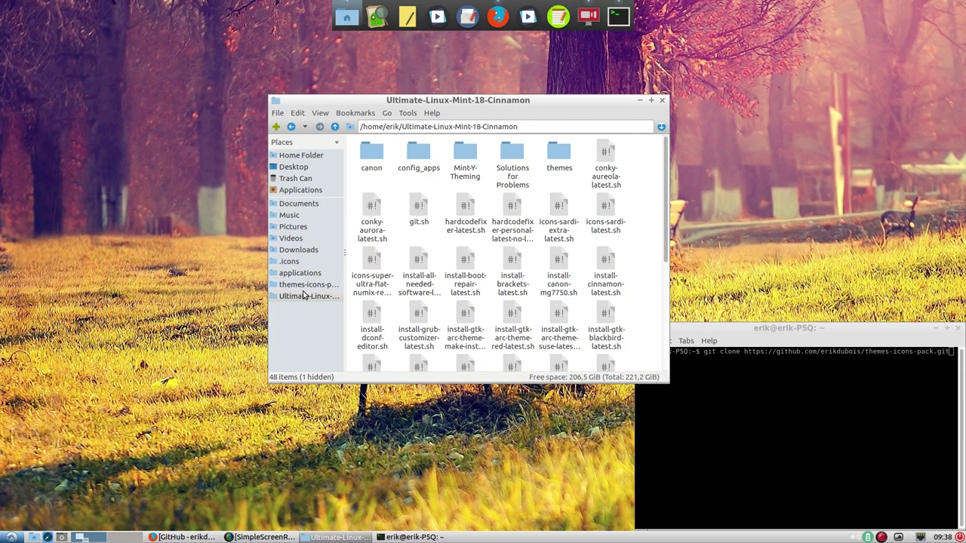
click(306, 285)
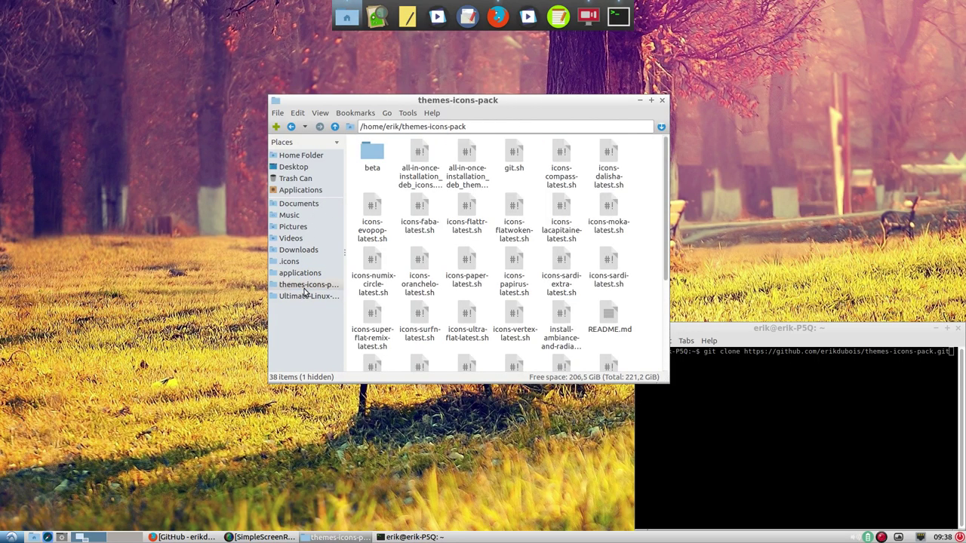
click(468, 213)
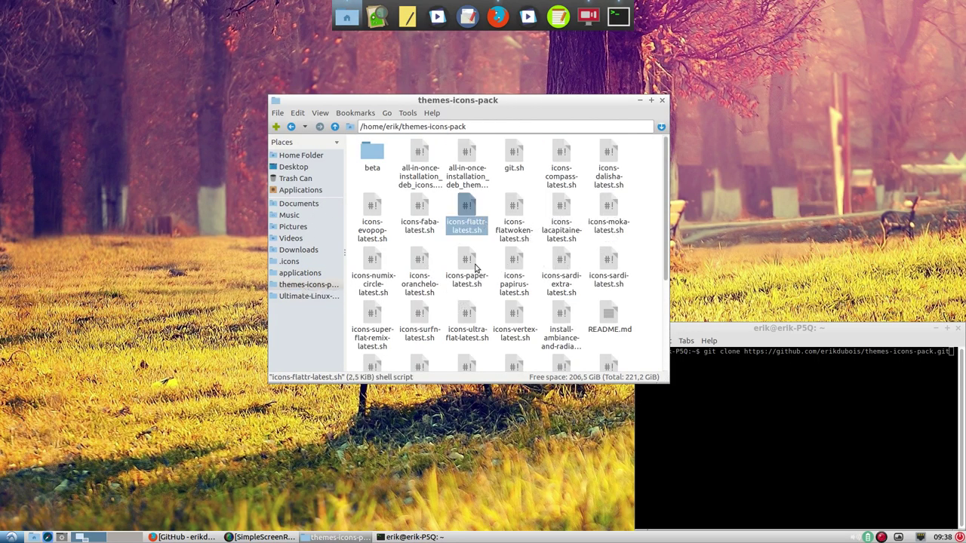
click(561, 264)
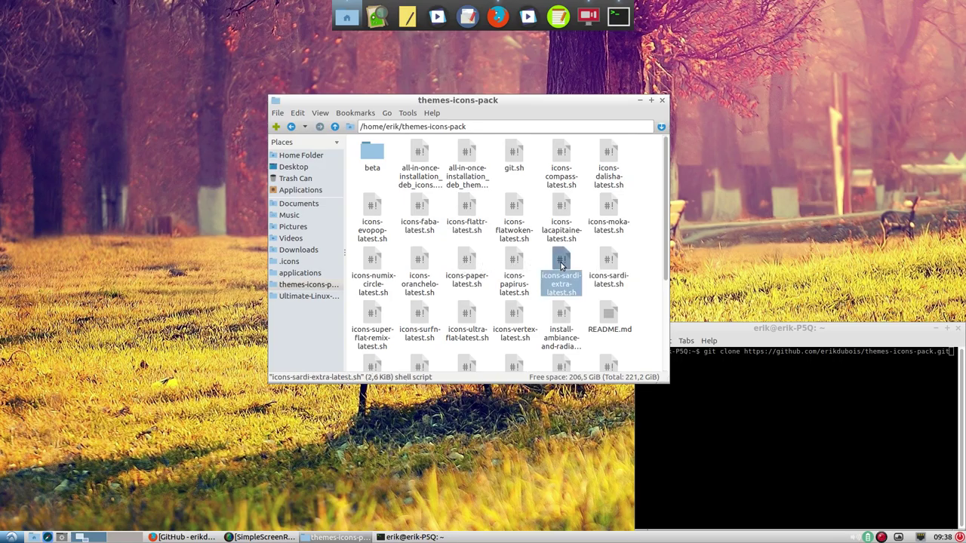
click(610, 262)
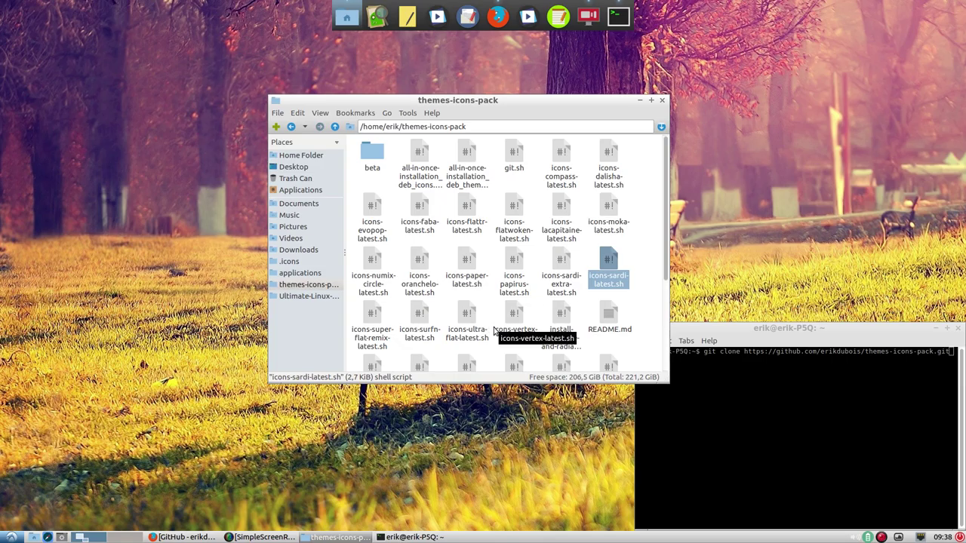
scroll(495, 332, down, 1)
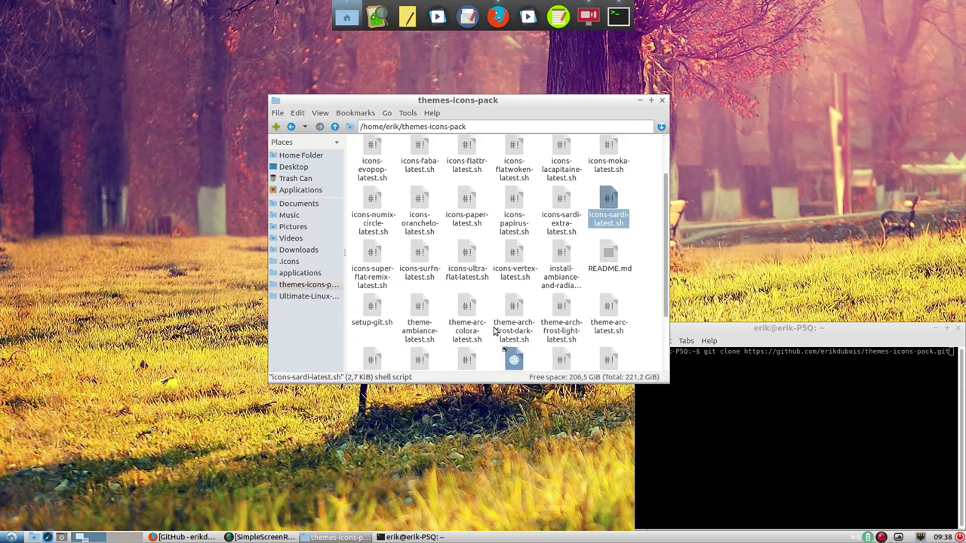
click(424, 257)
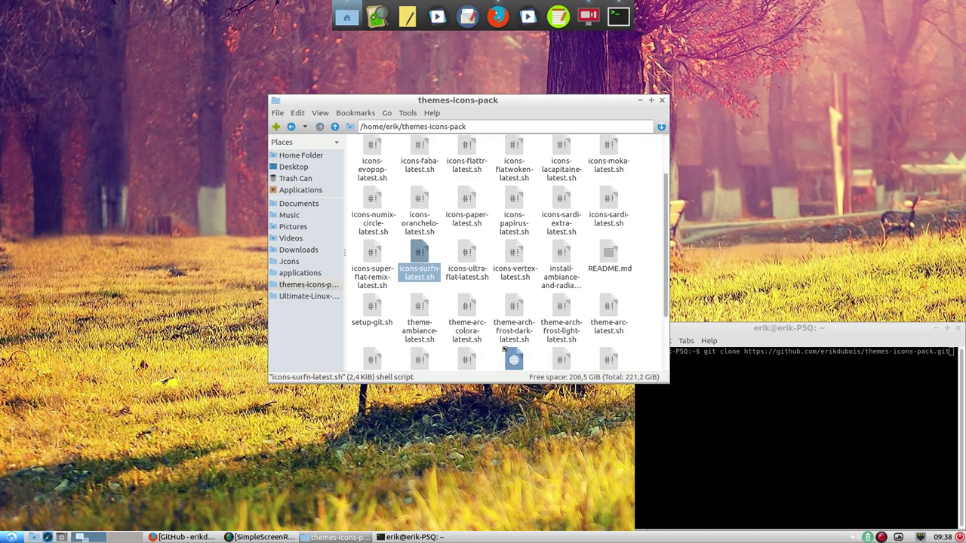
Open Customize Look and Feel and display the list of installed icon themes
click(12, 538)
mouse_move(43, 481)
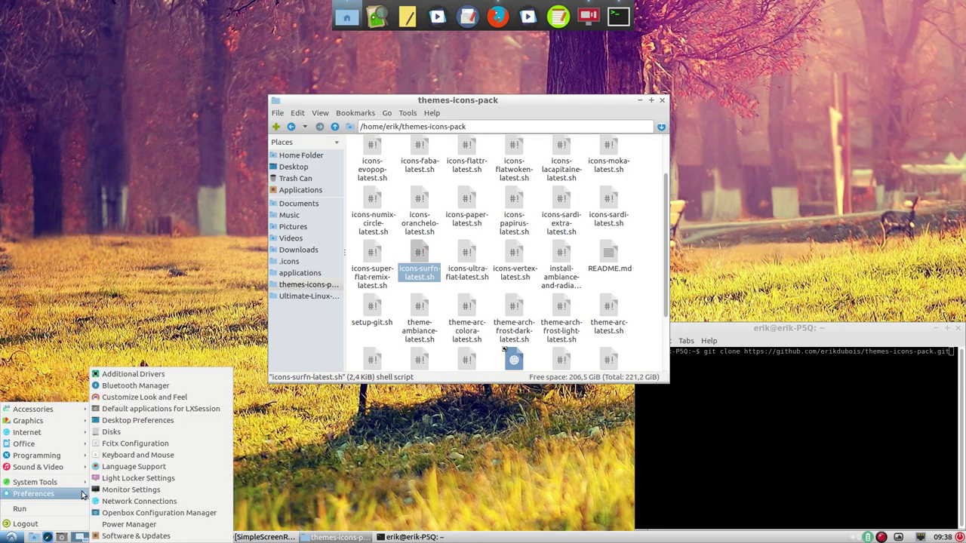
click(144, 397)
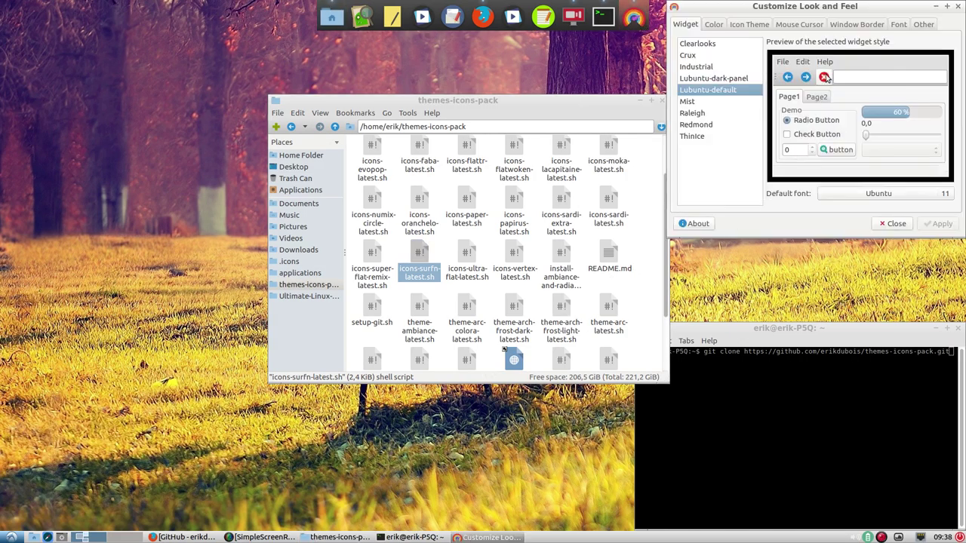
click(765, 26)
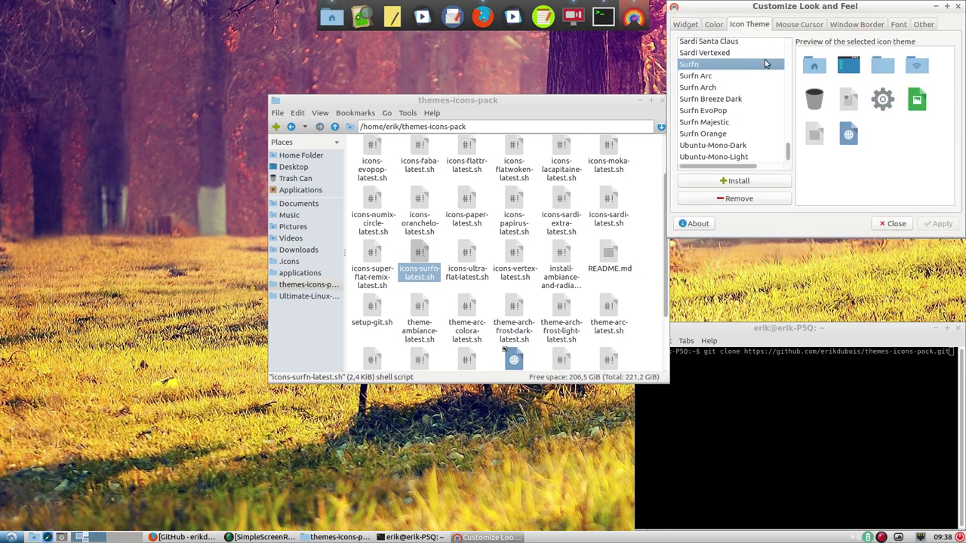
Preview the Surfn icon theme variants, apply Surfn Orange, and open the home folder to view its icons
click(700, 77)
click(703, 88)
click(706, 100)
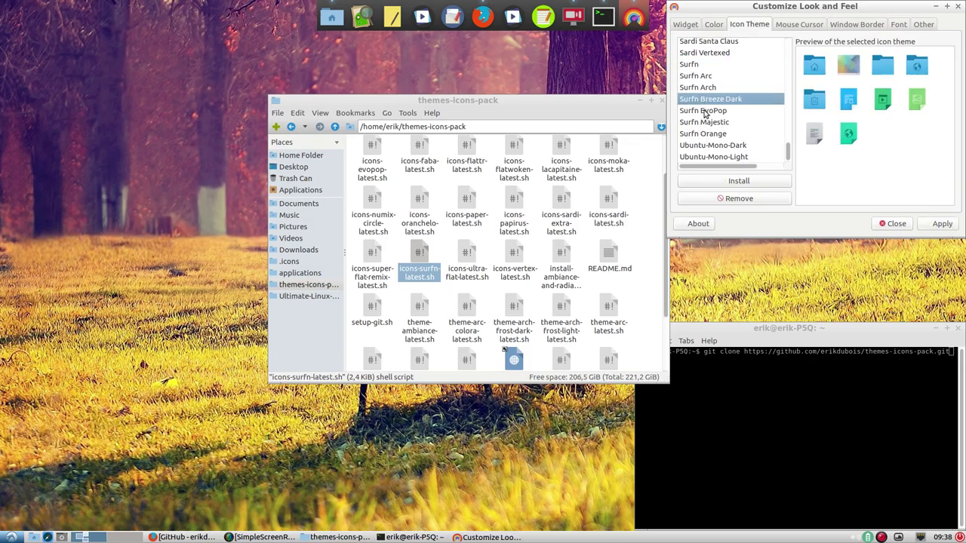
click(707, 111)
click(707, 122)
click(710, 135)
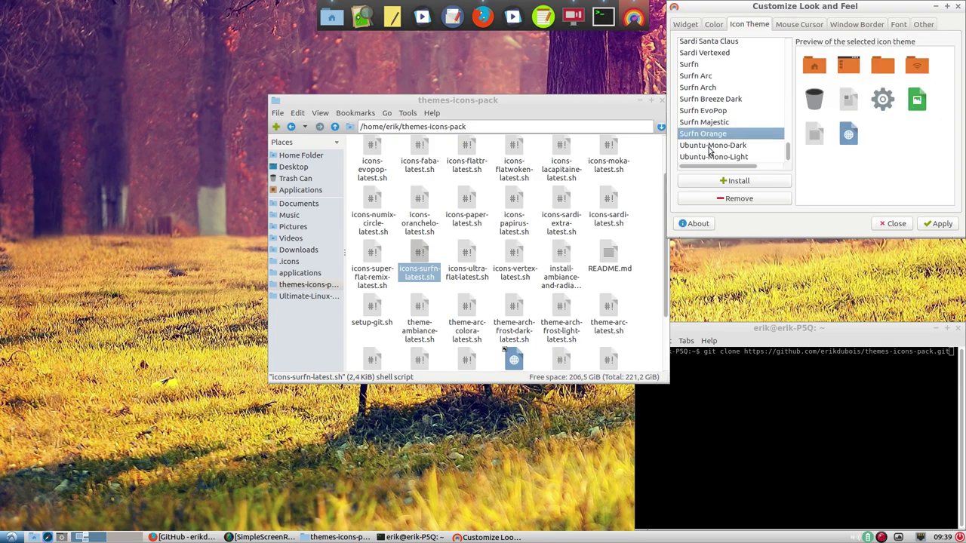
click(936, 223)
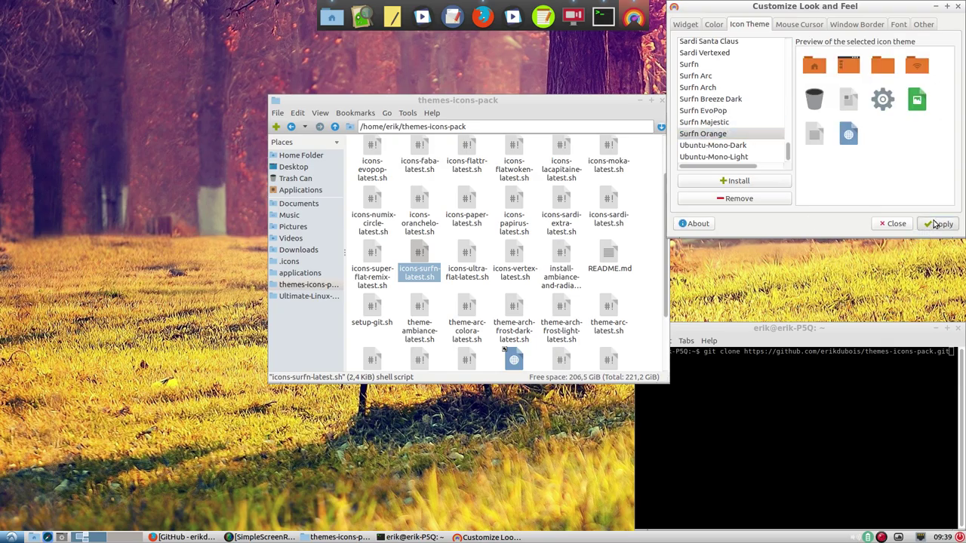
click(316, 157)
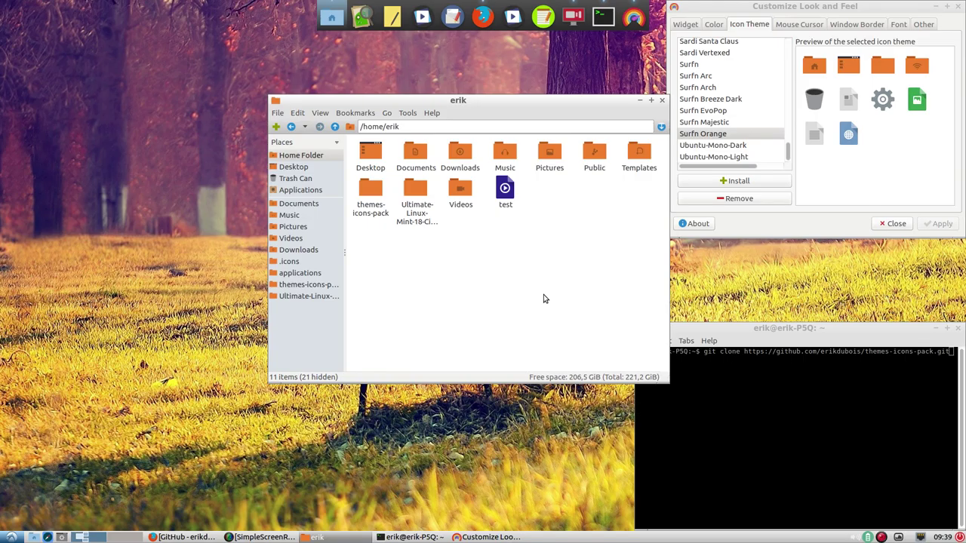
Recall the command sudo apt install git from the terminal history without running it, and close the terminal
click(734, 399)
key(Up)
key(Down)
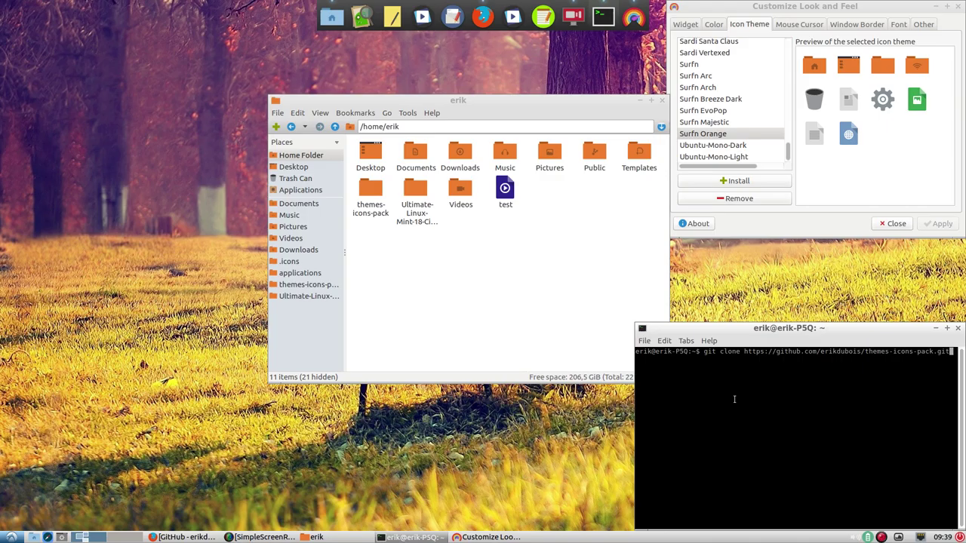
key(Up)
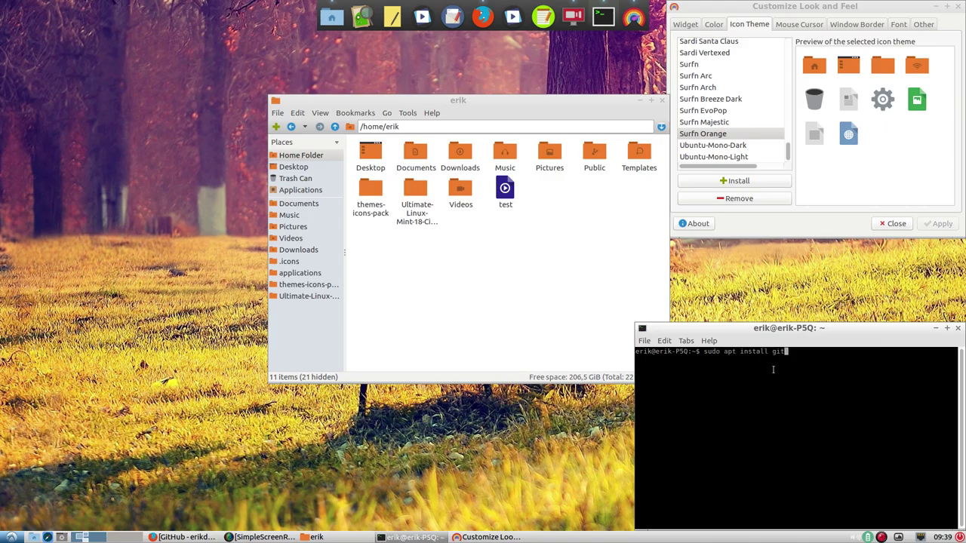
click(958, 328)
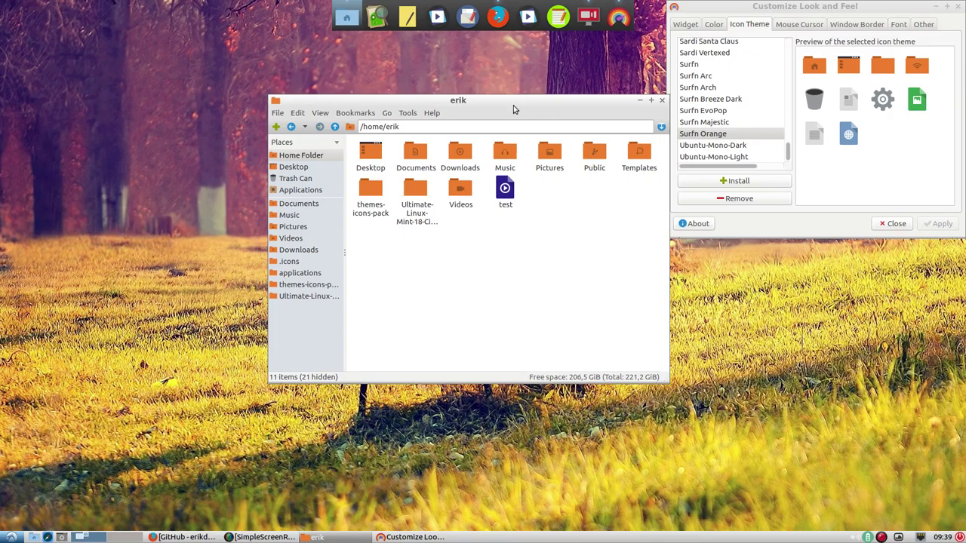
Move the home folder window clear of Customize Look and Feel and view the icons of the Accessories applications
drag(513, 105, 470, 149)
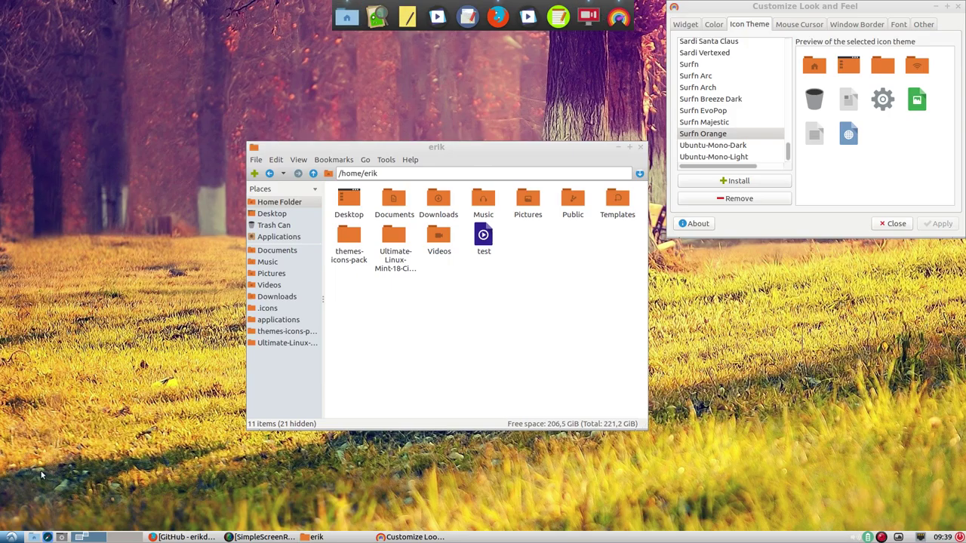
click(11, 537)
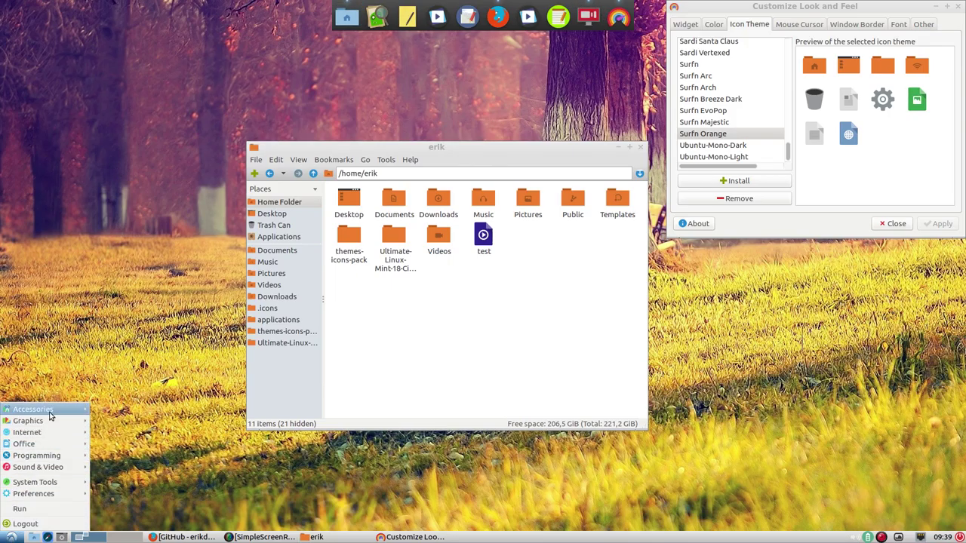
mouse_move(51, 411)
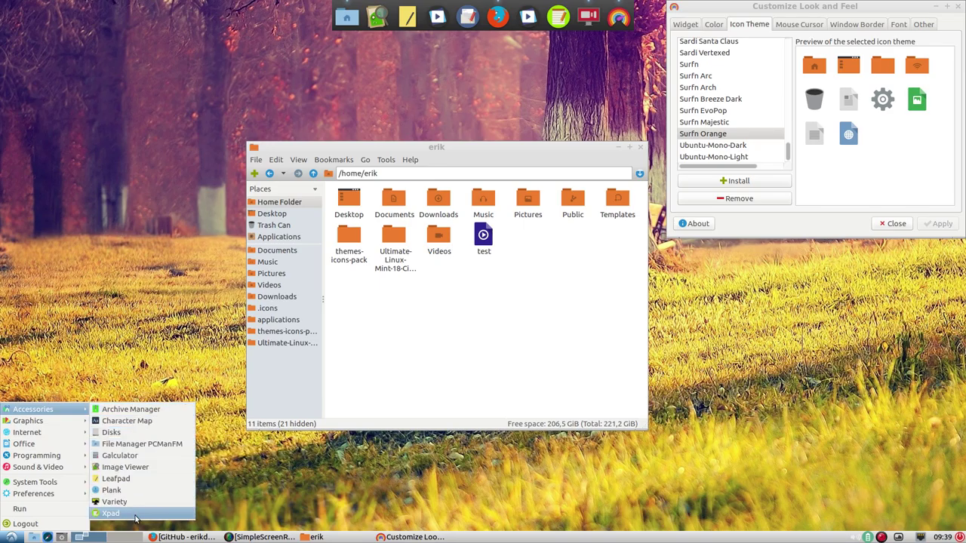
click(521, 311)
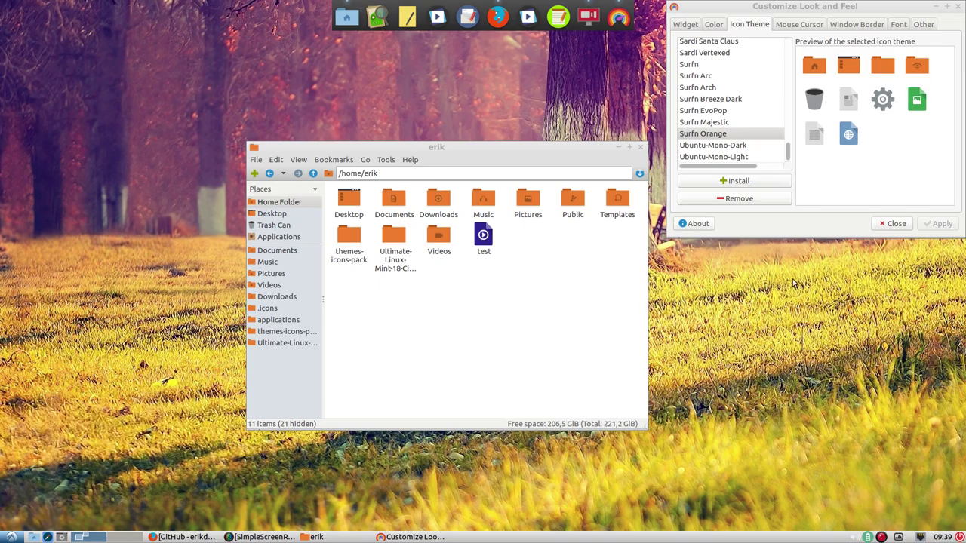